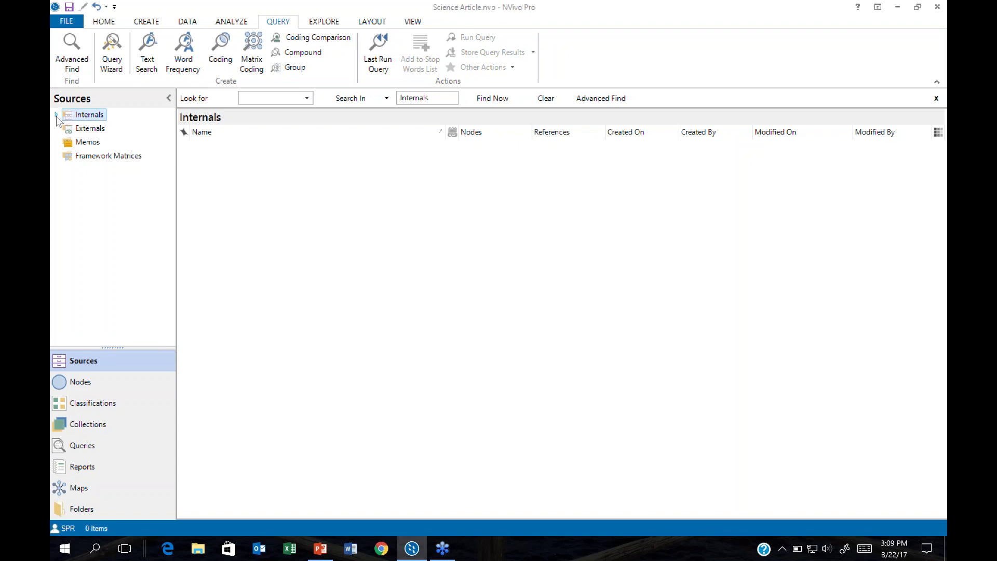
Step: Save the project when reminded and open the Articles folder under Internals
left_click(56, 115)
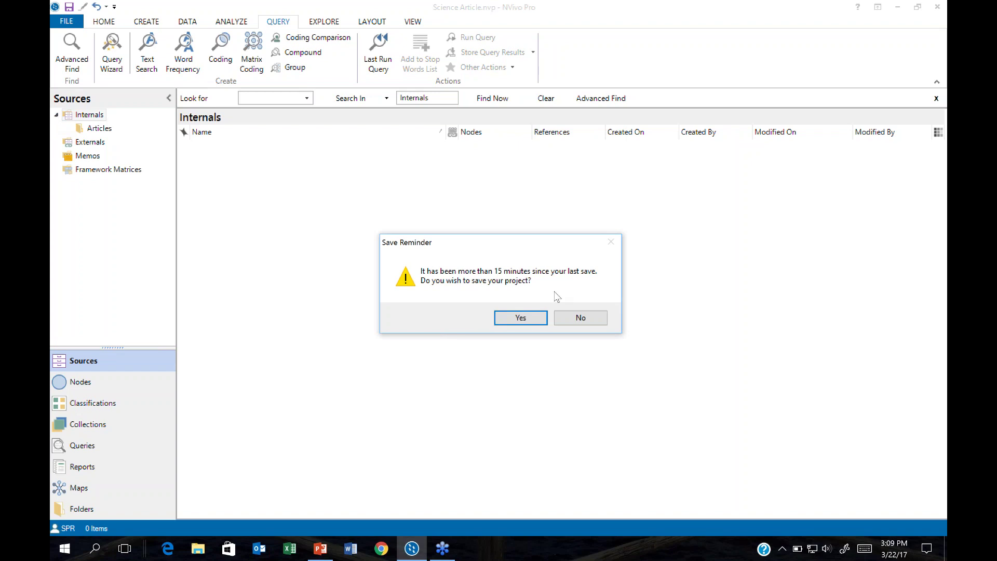
left_click(523, 323)
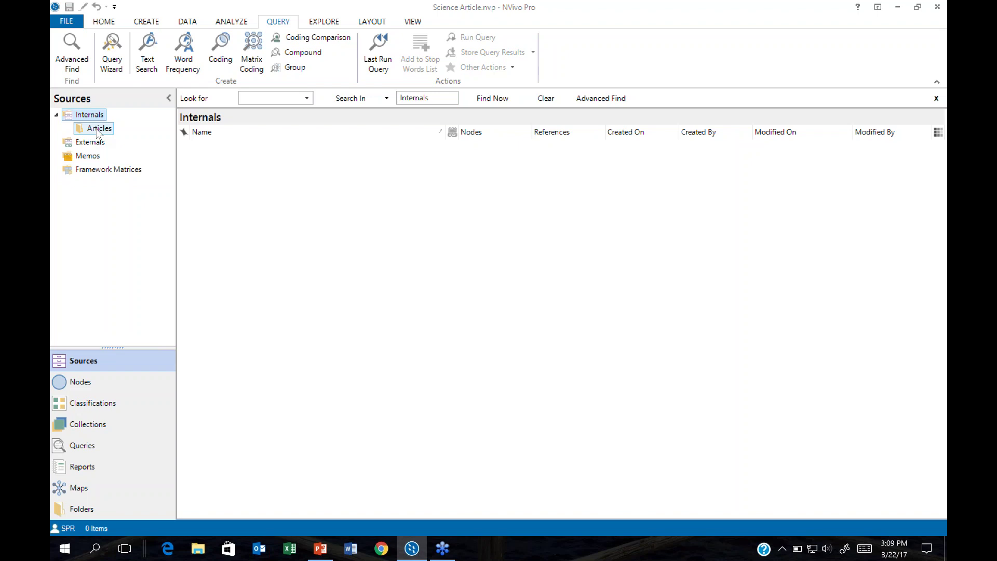
left_click(99, 129)
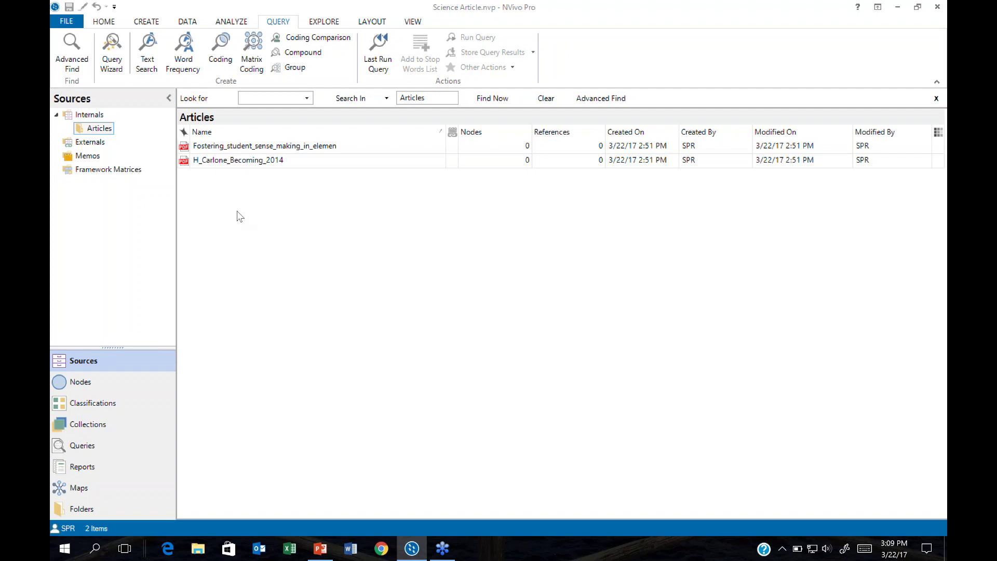
Step: Review the options for importing data from other sources, such as Zotero, without starting an import
left_click(187, 23)
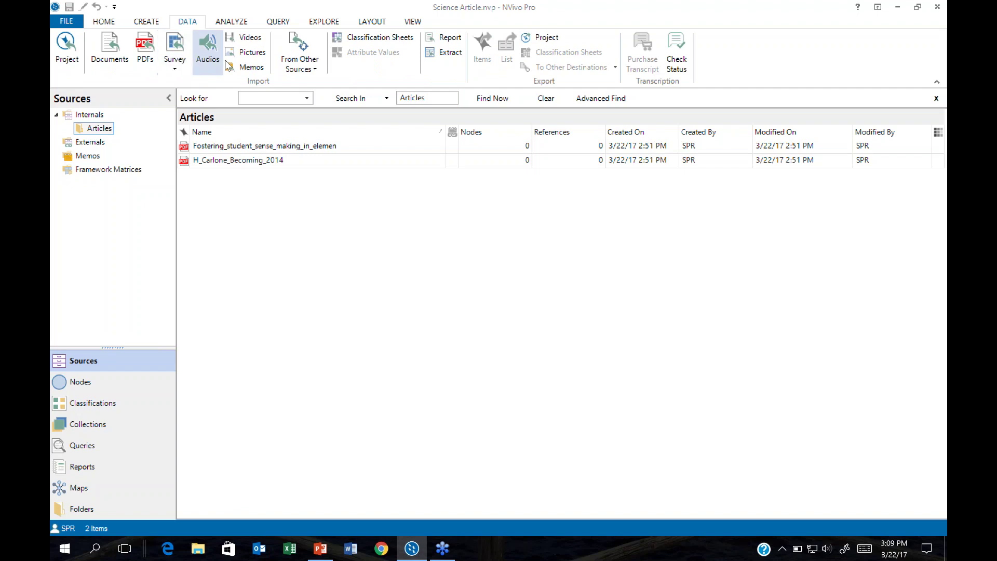
left_click(316, 70)
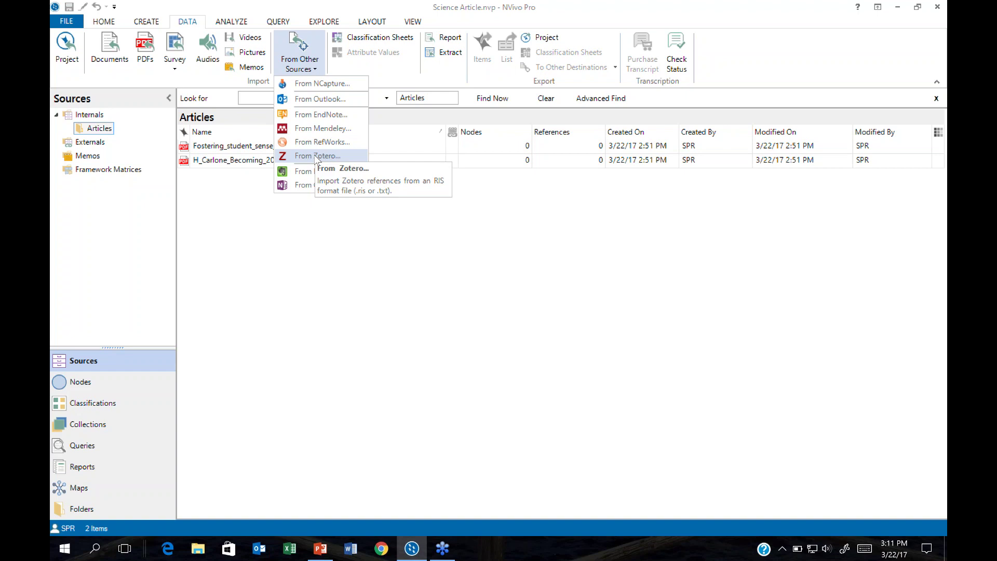
left_click(307, 249)
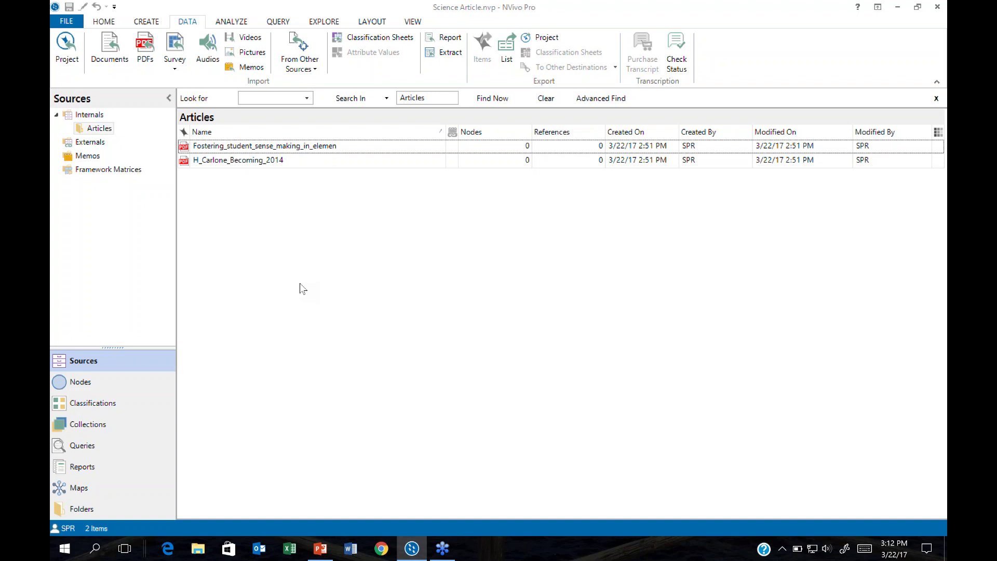
Step: Create a top-level node named "Section 1"
left_click(81, 383)
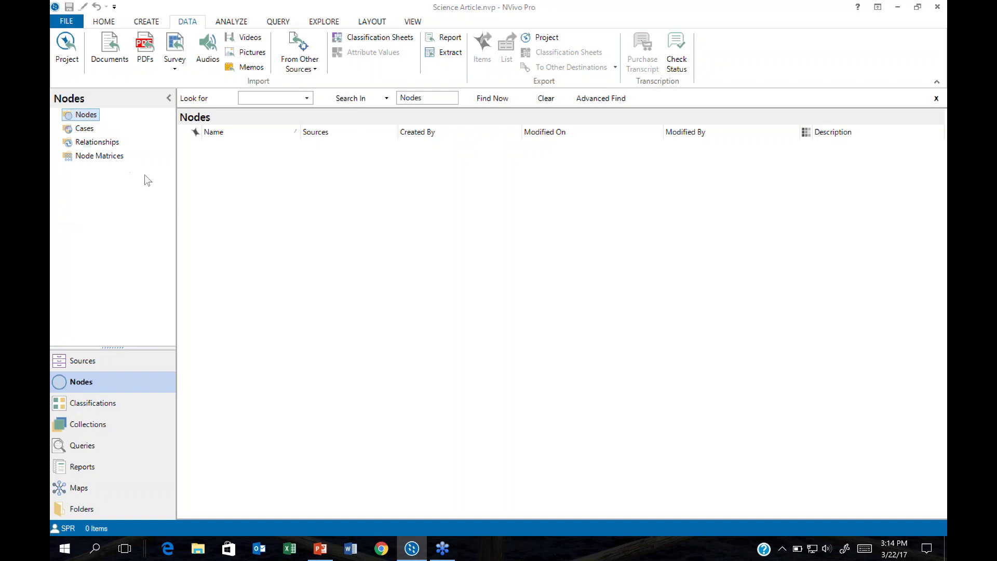
right_click(210, 169)
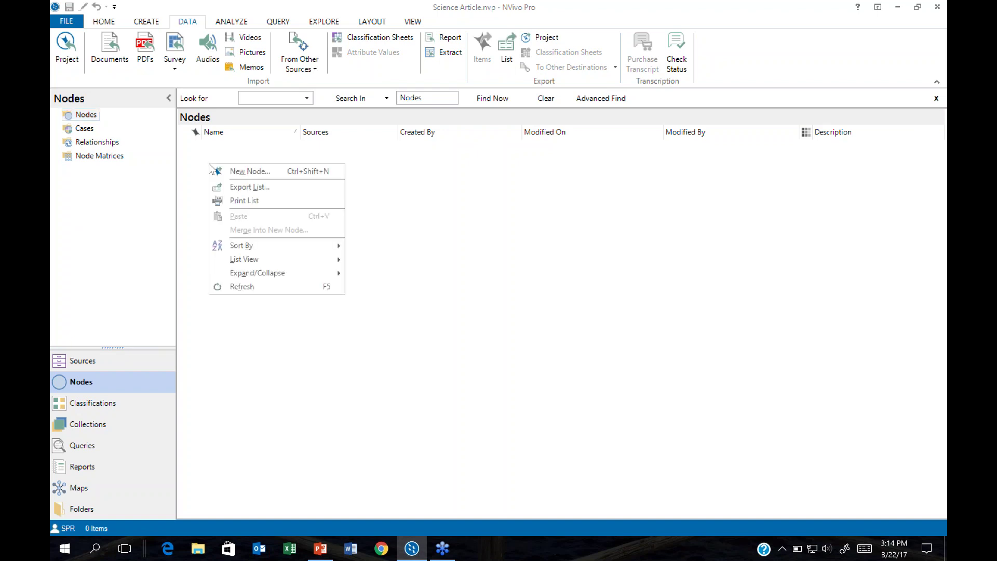
left_click(239, 173)
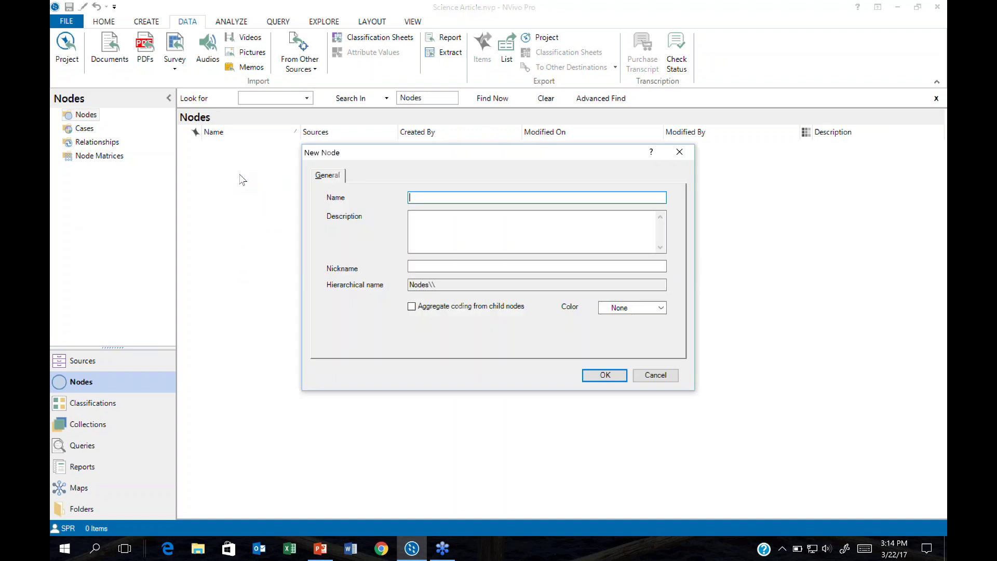
type("Section 1")
left_click(597, 380)
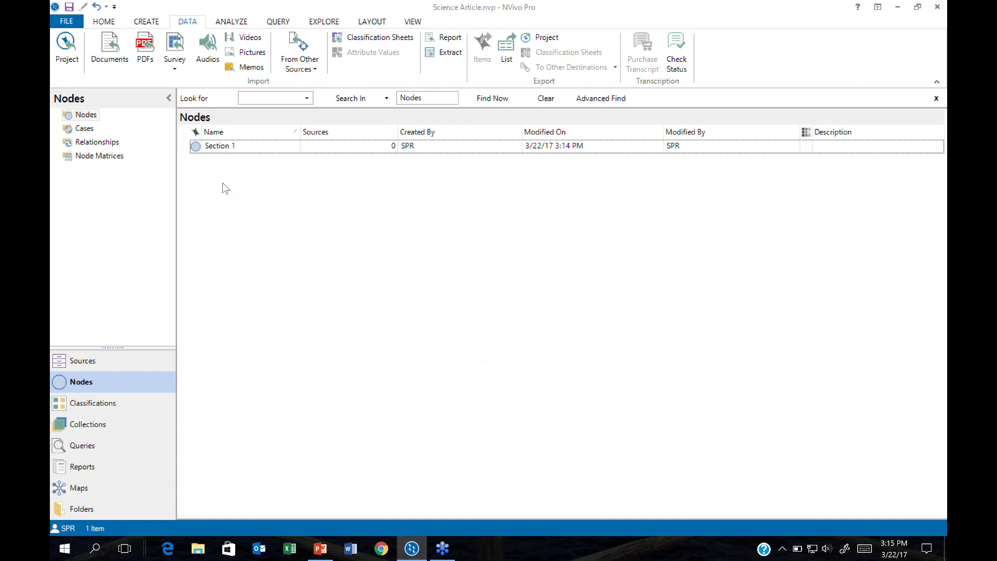
Step: Add a child node named "1_1 Student attitude toward Science" under the Section 1 node
left_click(195, 149)
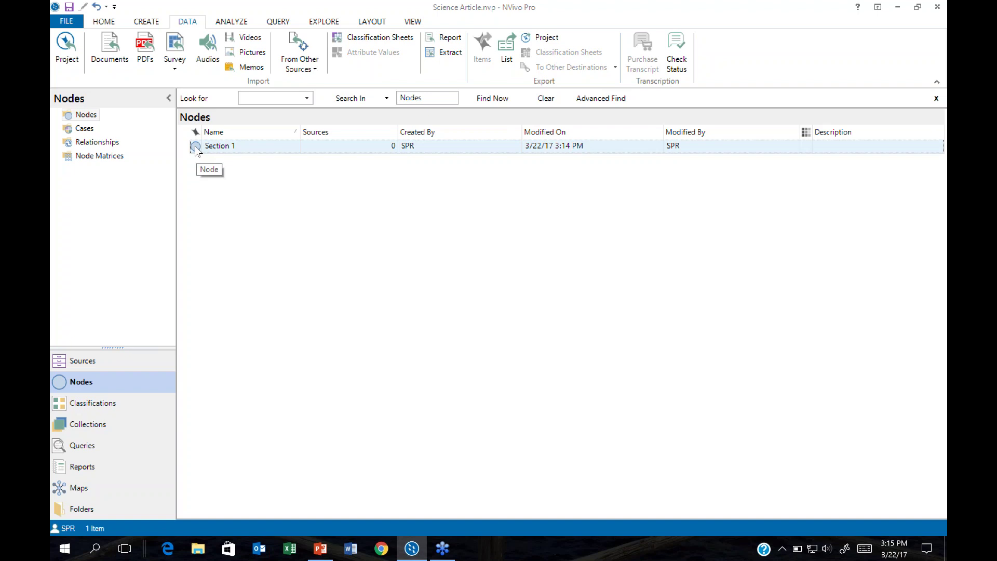
right_click(196, 149)
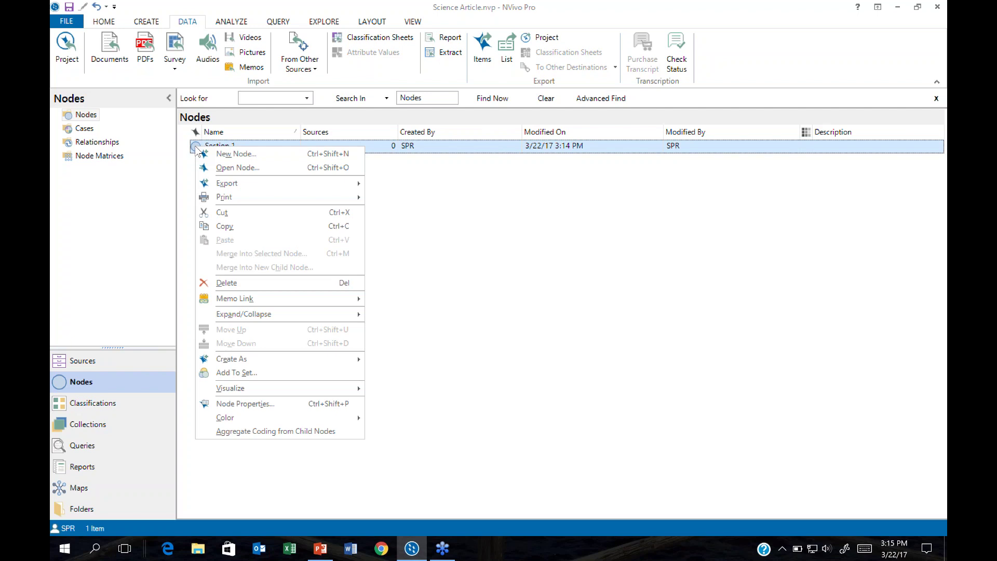
left_click(223, 154)
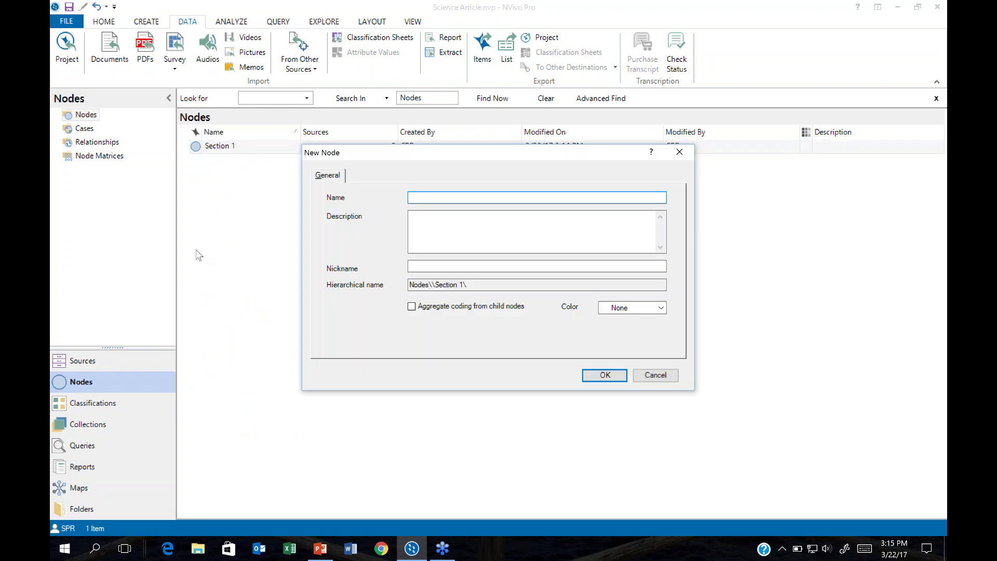
type("1_1")
type("Student attitude toward")
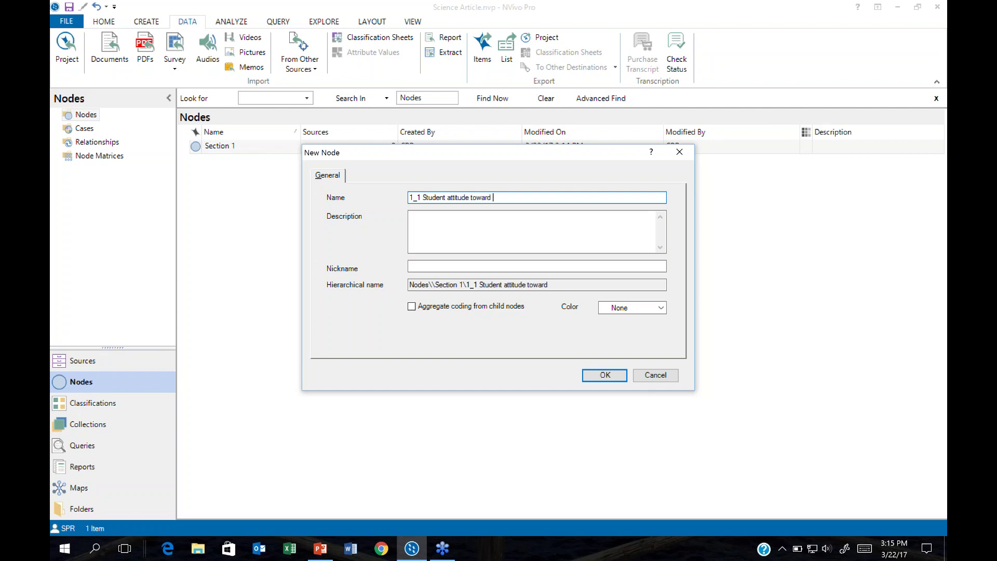
type(" Science")
left_click(605, 375)
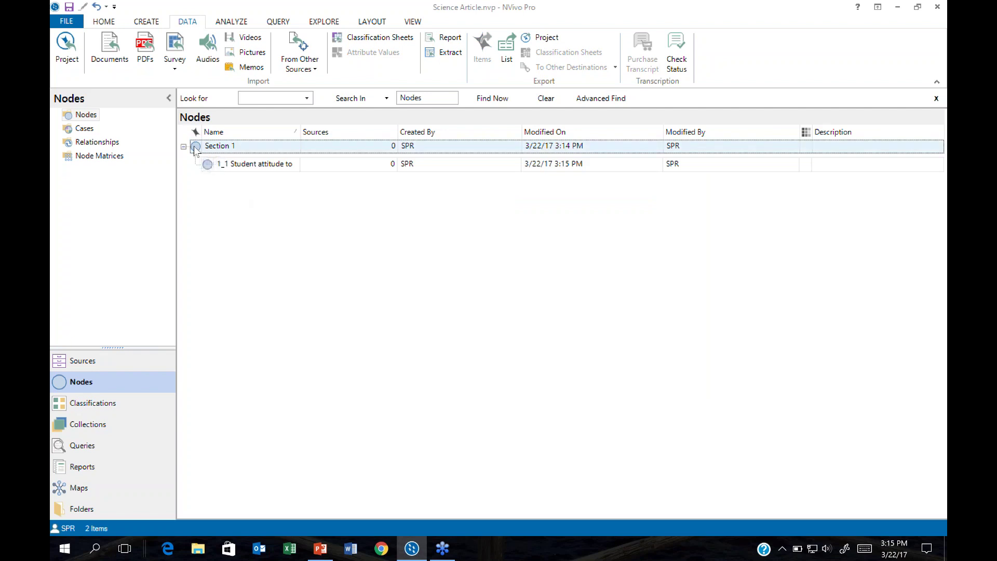
Step: Add a child node named "1_2 self determined abilities" under the Section 1 node
right_click(196, 149)
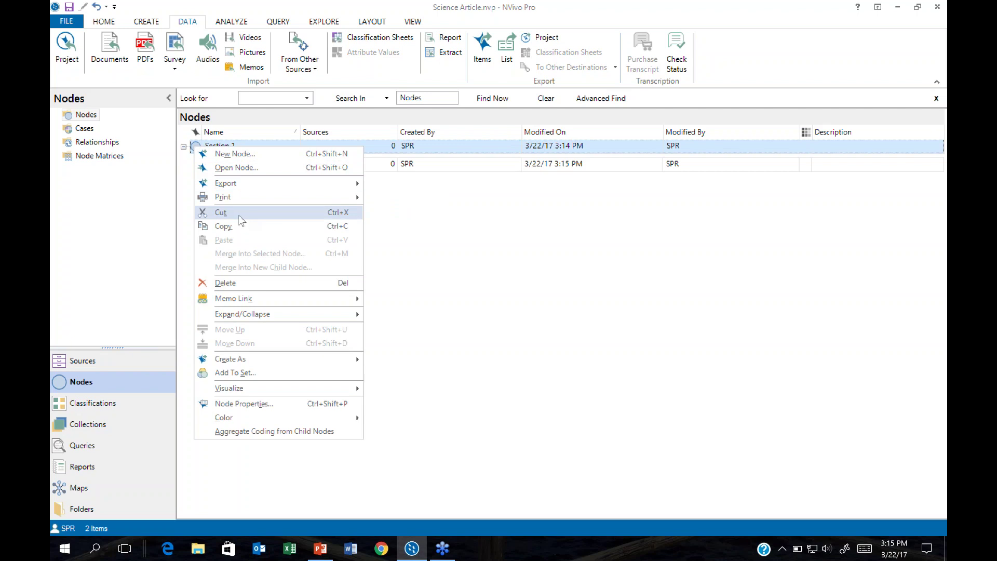
left_click(237, 154)
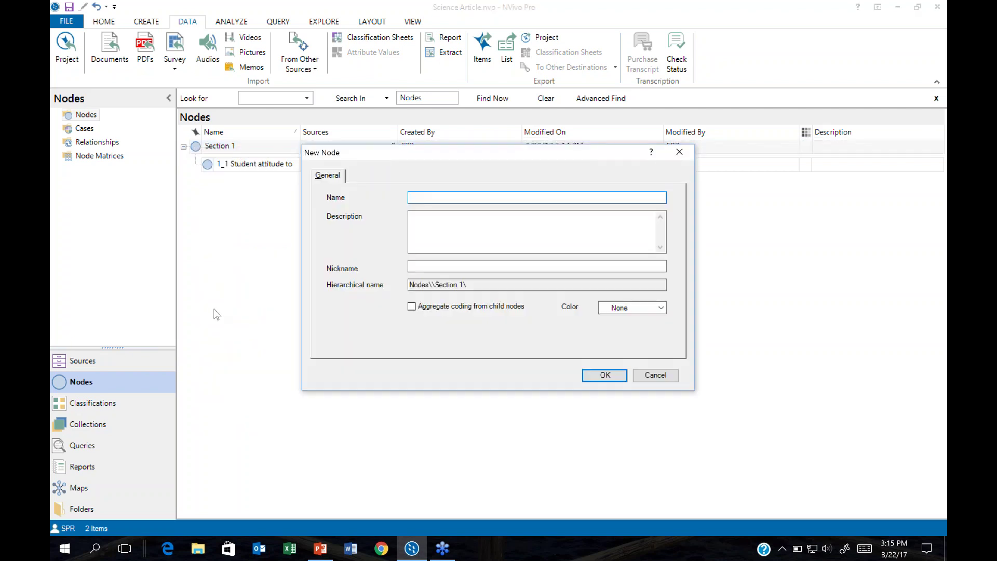
type("1_2 self determined abilities")
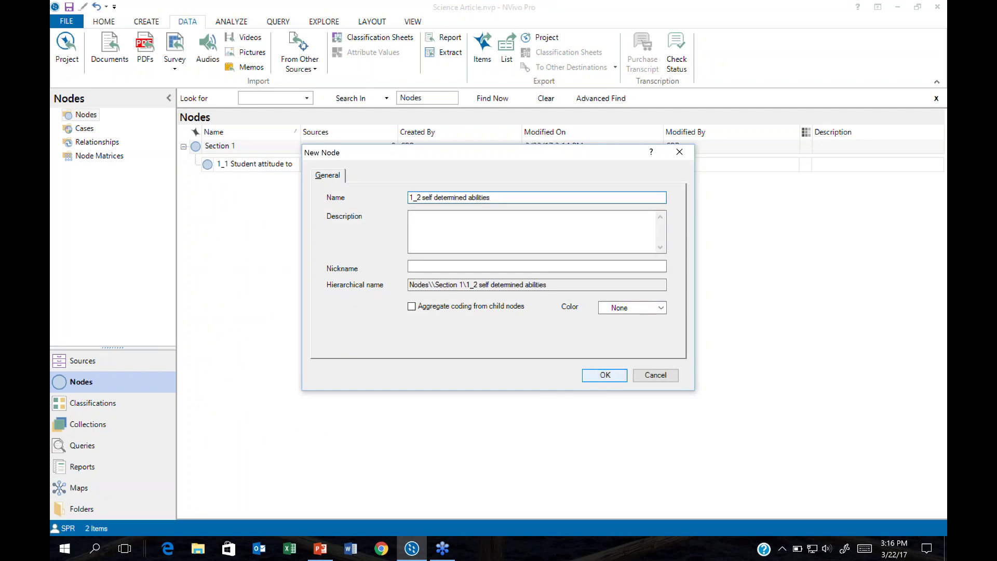
left_click(608, 379)
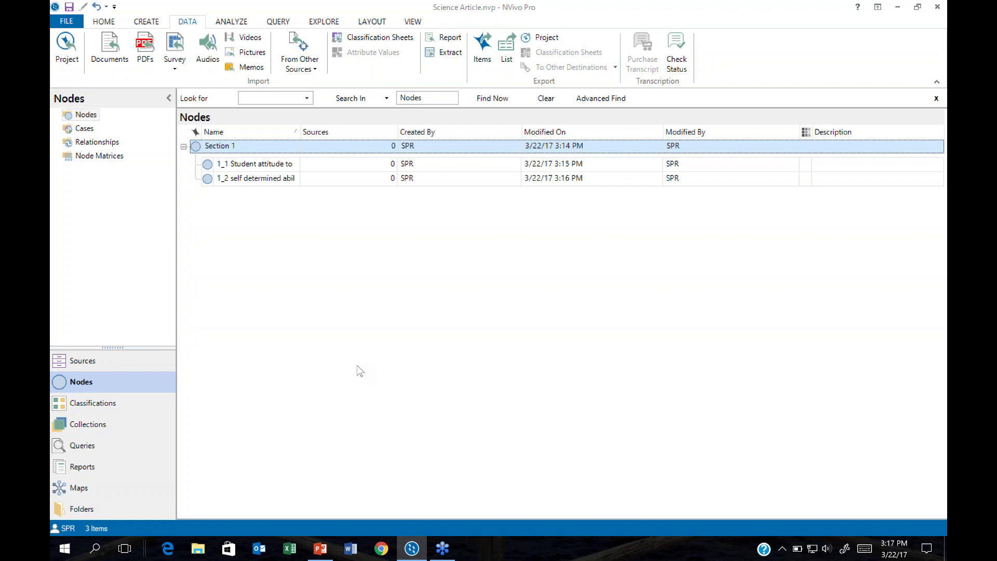
Step: Create a second top-level node named "Section 2"
right_click(201, 230)
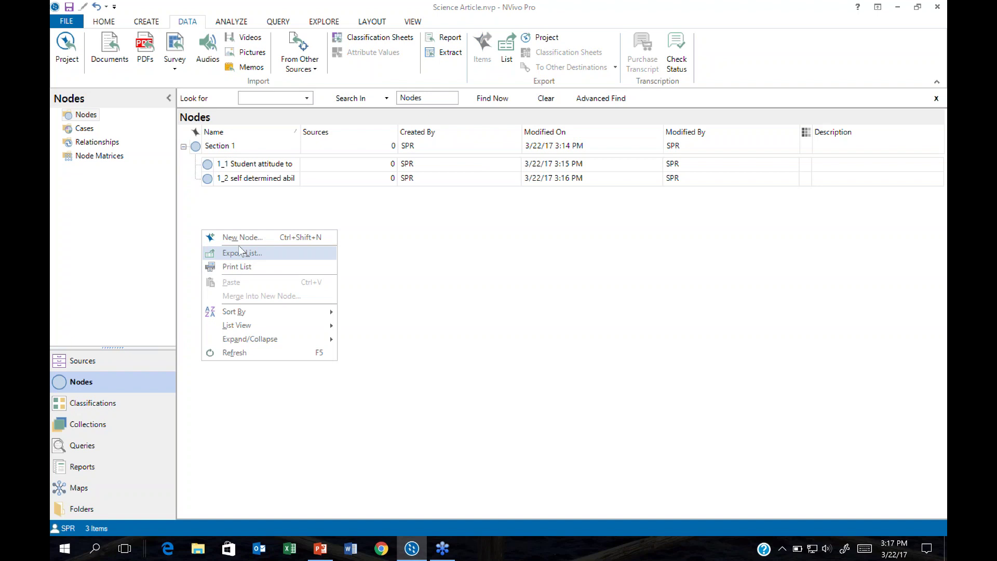
left_click(242, 238)
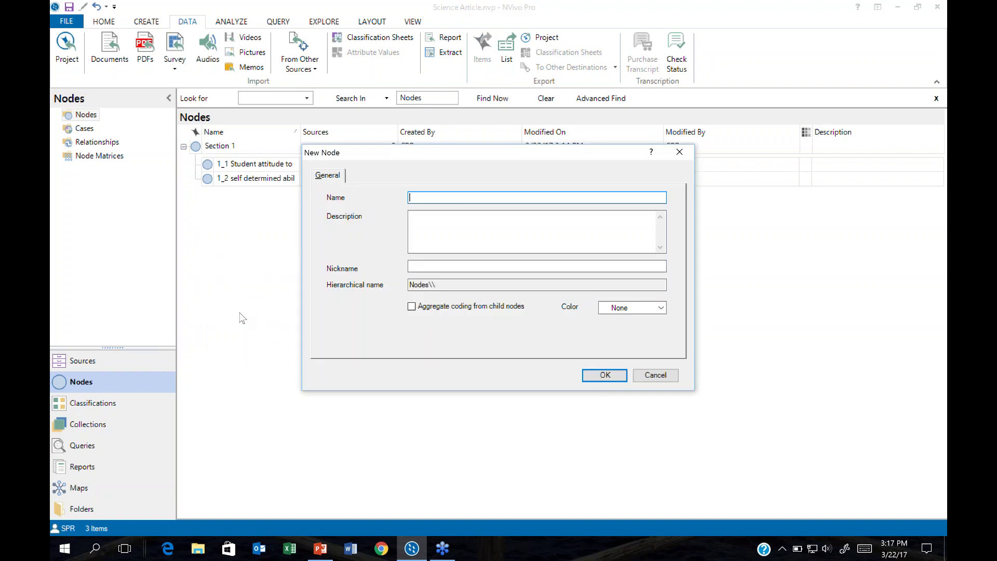
type("Section 2")
key("Return")
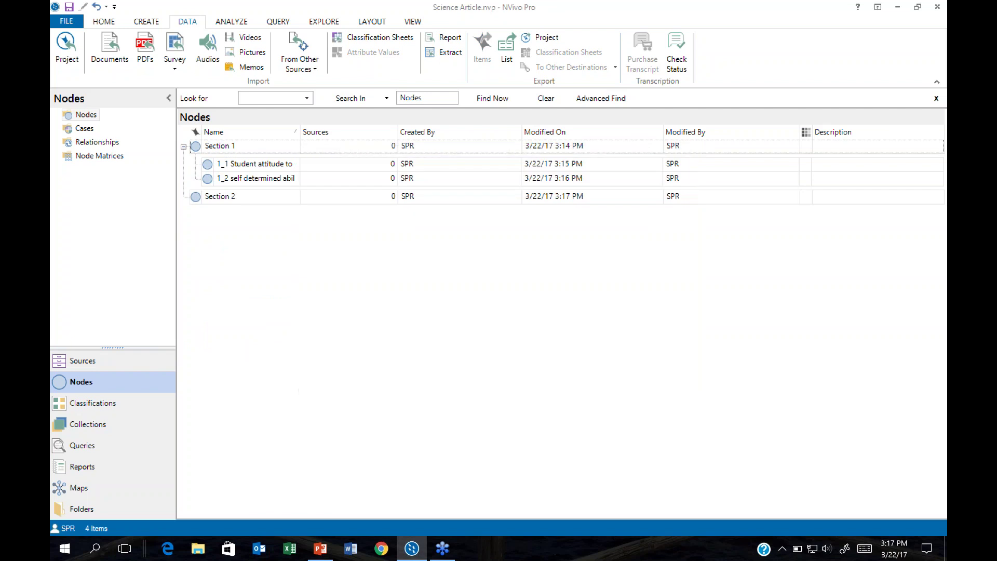
Step: Add a child node named "2_1 Student Engagement" under the Section 2 node
left_click(196, 197)
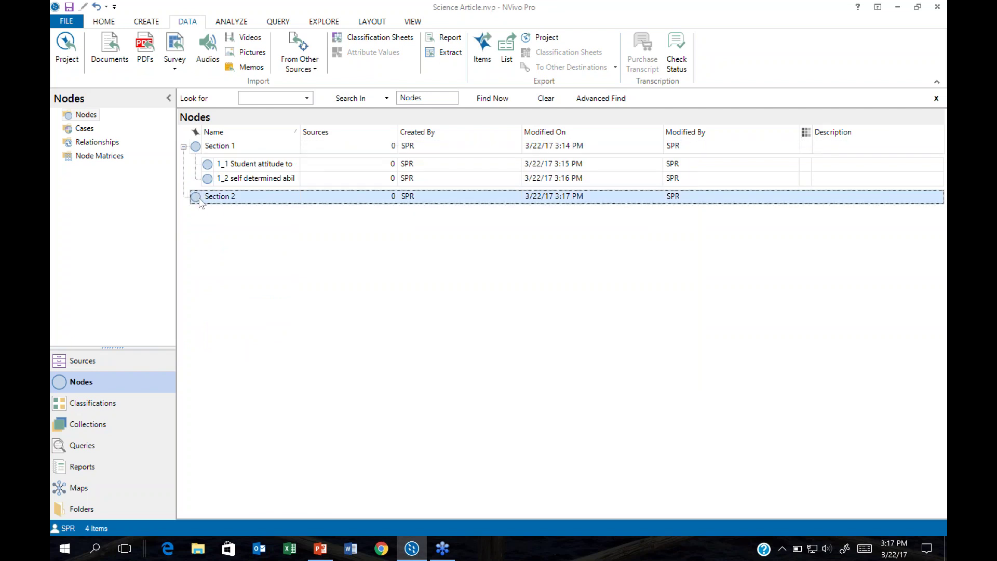
right_click(196, 198)
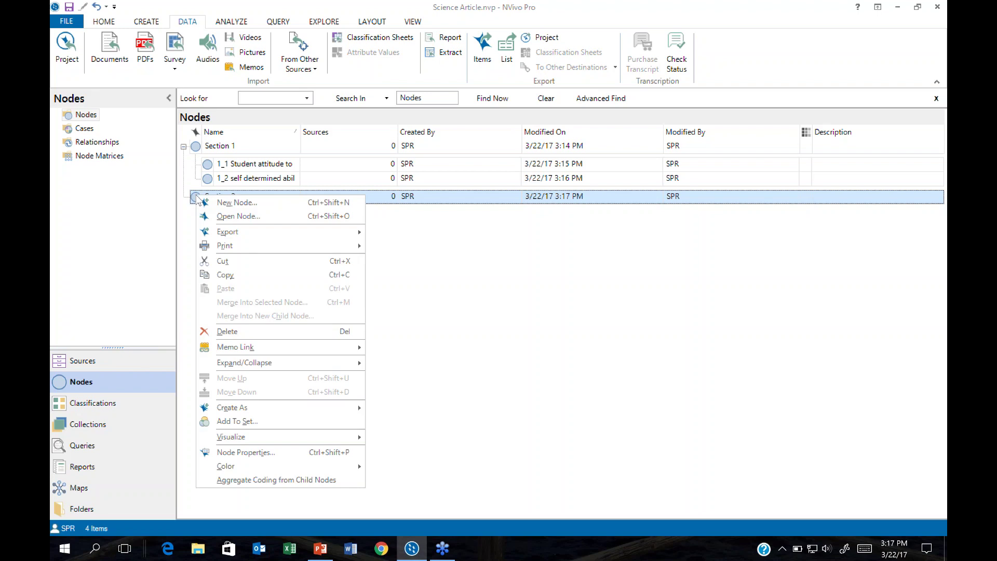
left_click(228, 203)
type("2_")
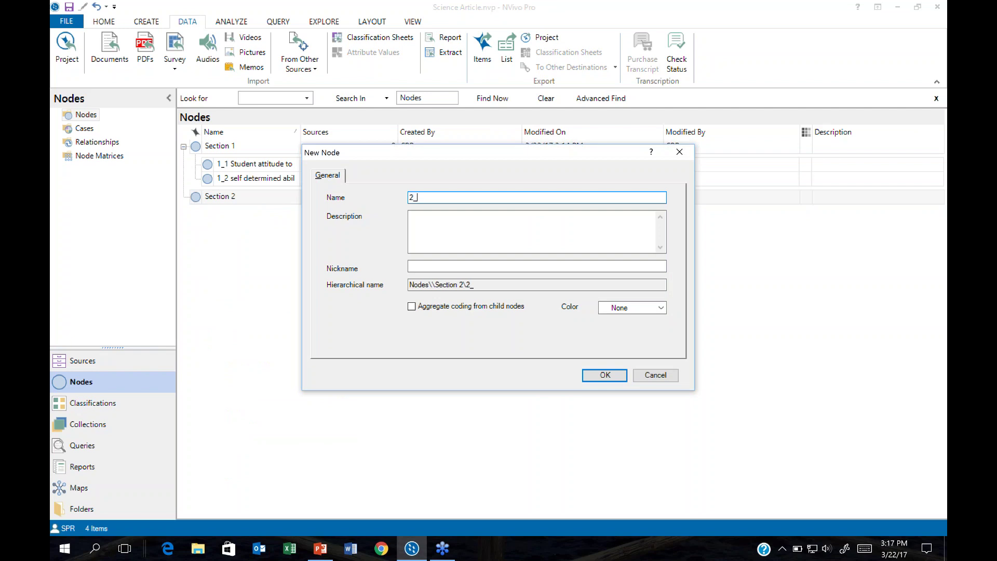
type("1")
type("Student Engagement")
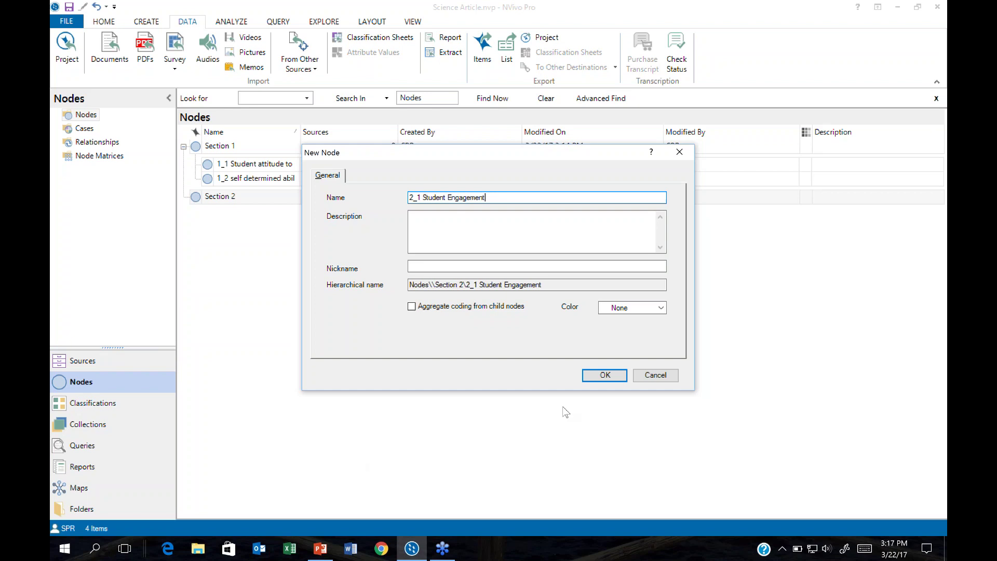
left_click(608, 375)
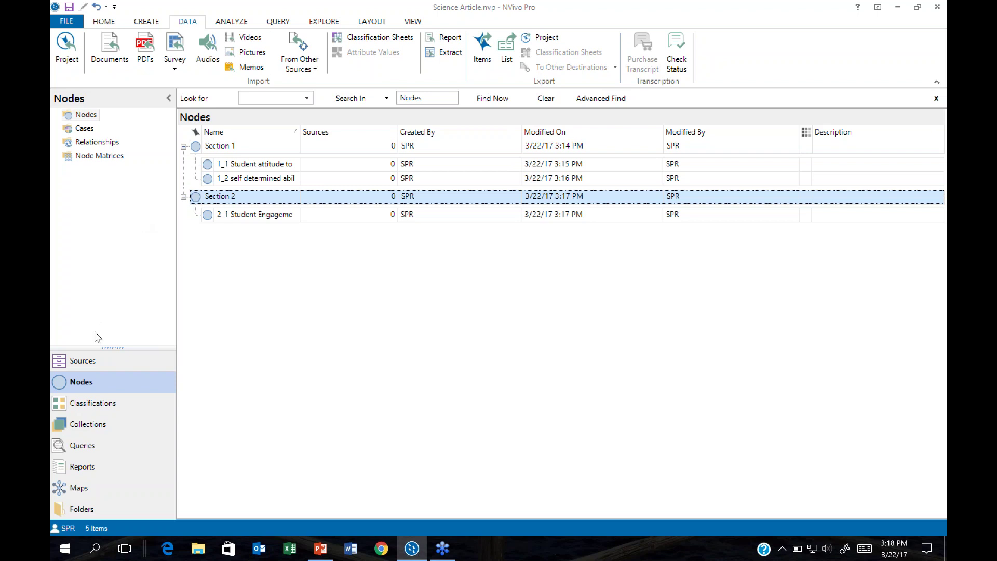
Step: Run a text search query on all sources for exact matches of the quoted phrase "student engagement"
left_click(96, 366)
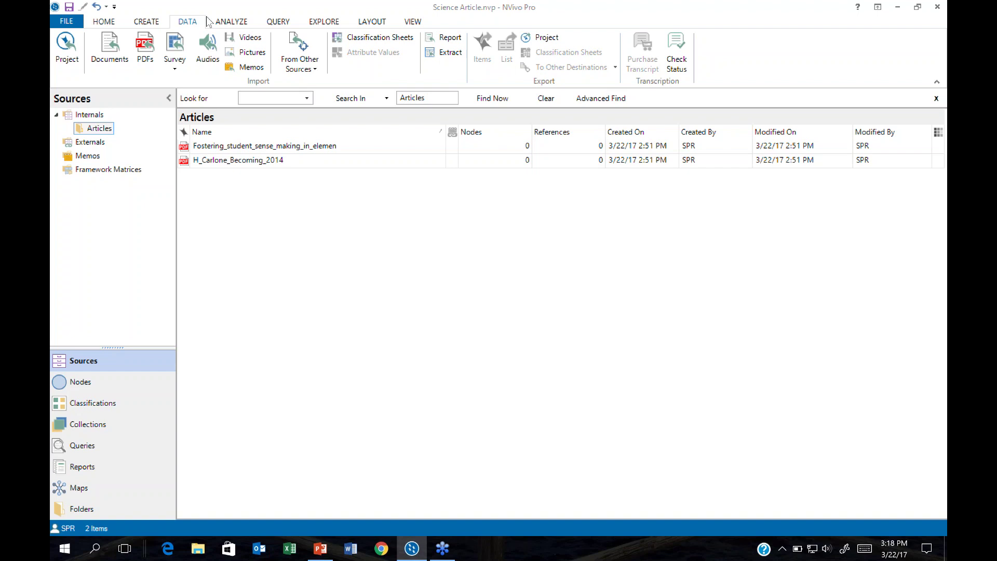
left_click(279, 23)
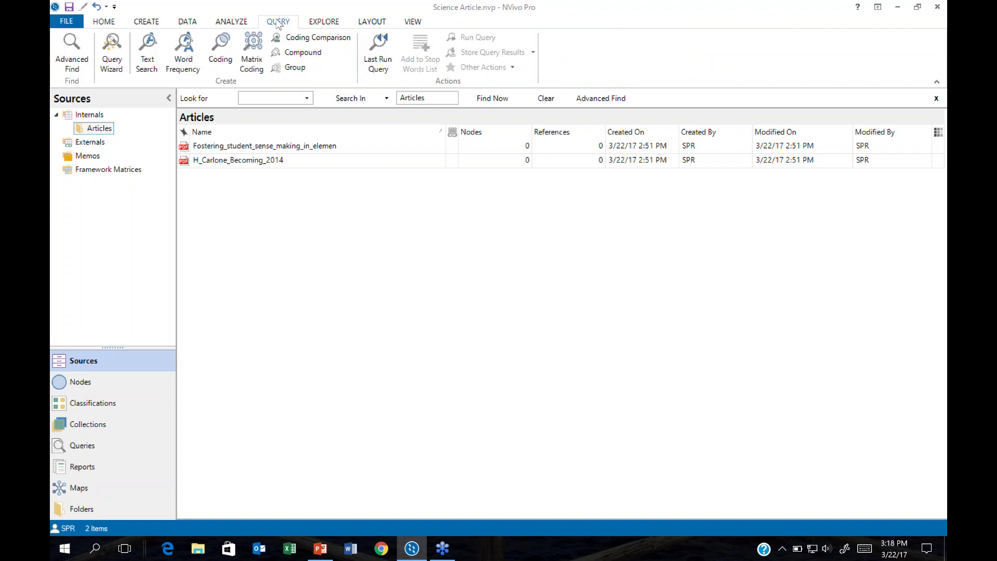
left_click(147, 51)
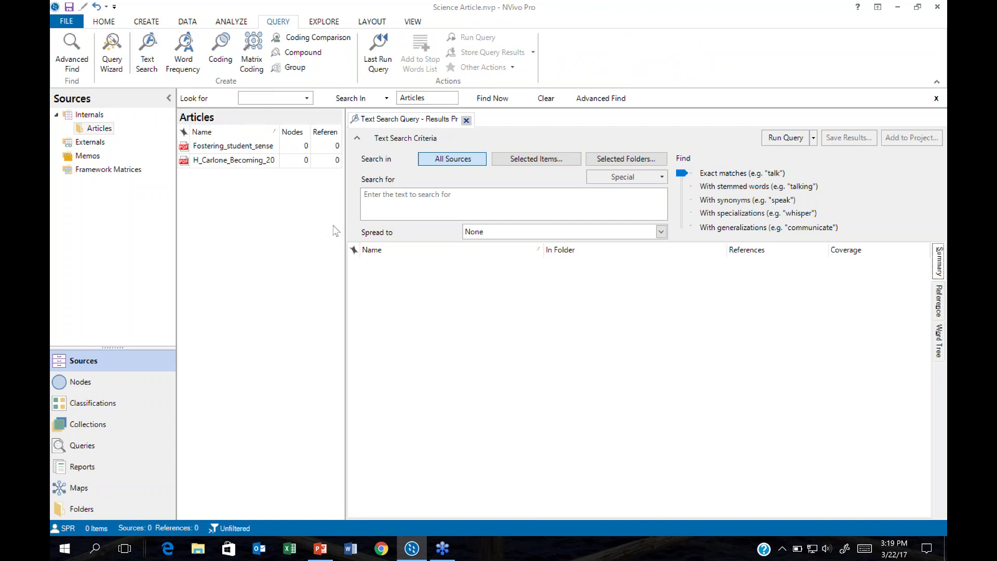
left_click(425, 196)
type("\"")
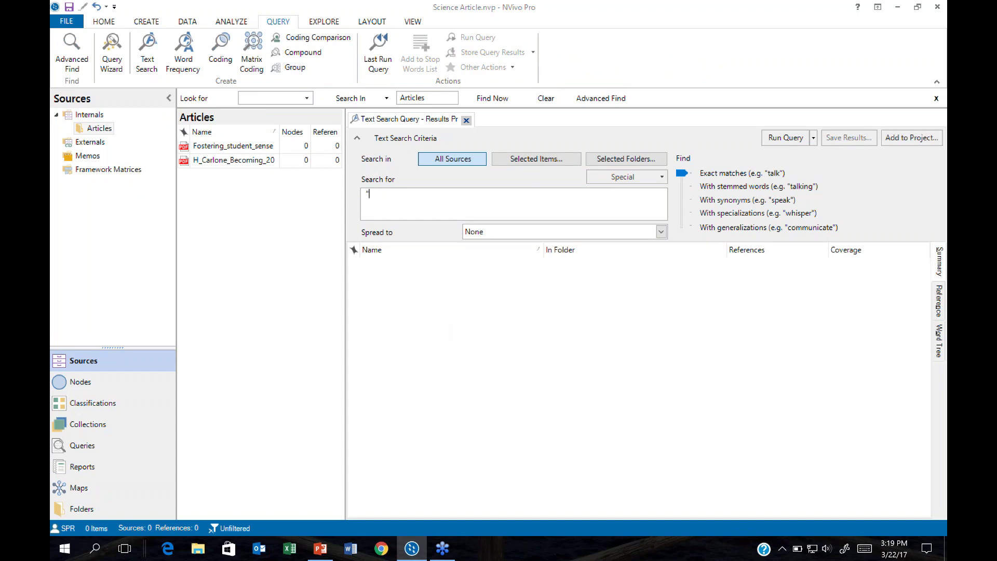
type("student engagement\"")
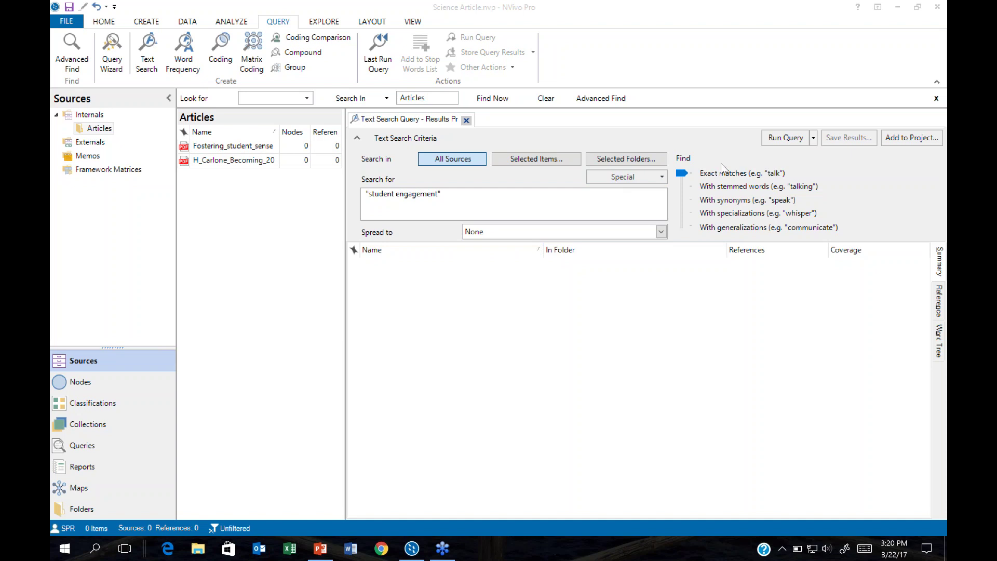
left_click(787, 138)
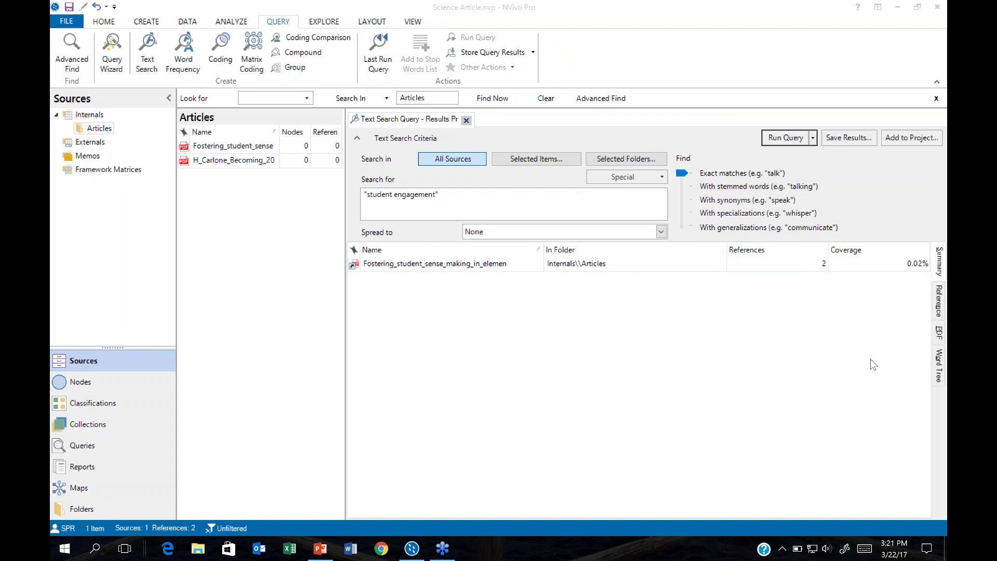
Step: Show the search results as a word tree and try to rerun the query with results spread to Narrow Context
left_click(939, 366)
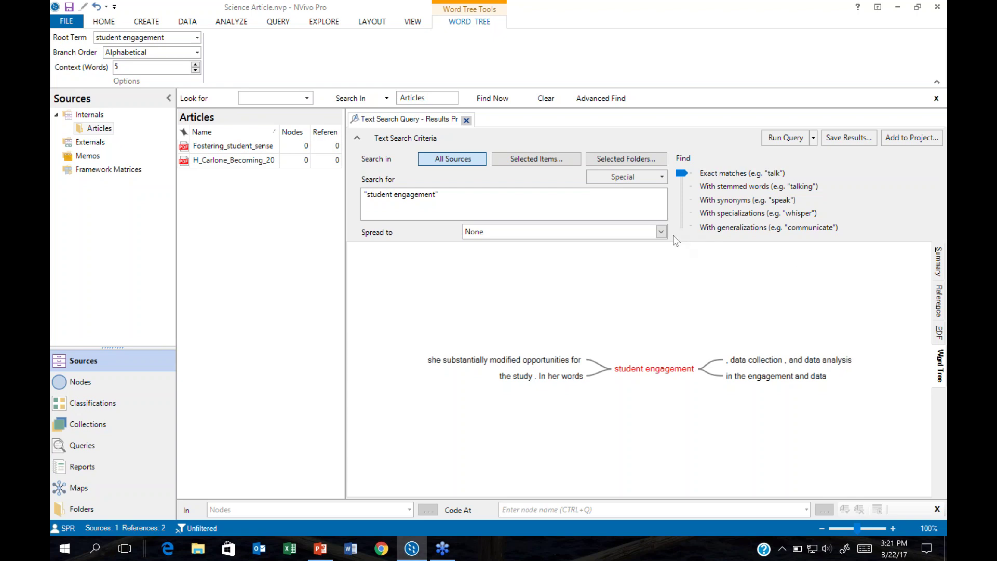
left_click(662, 232)
left_click(661, 232)
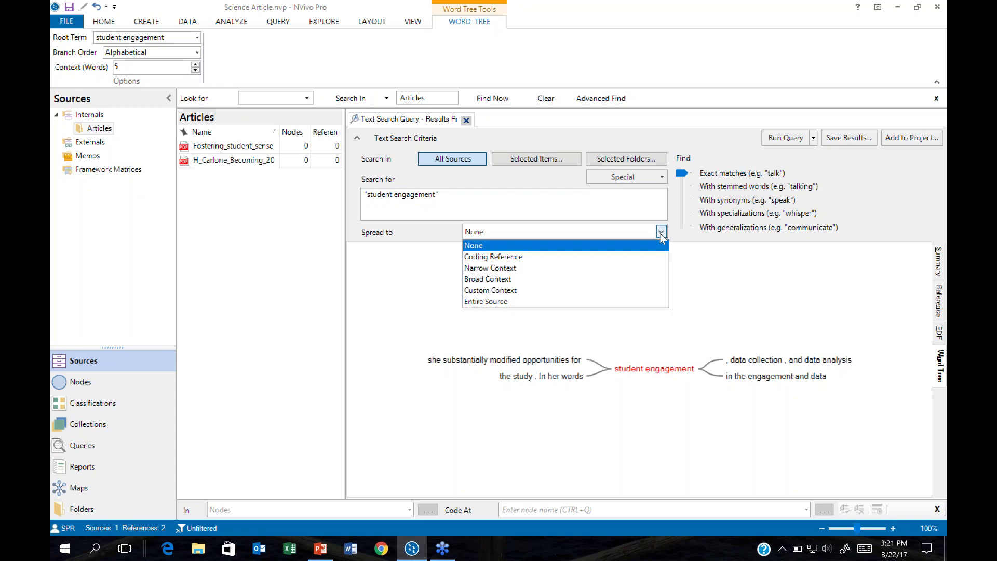
left_click(550, 268)
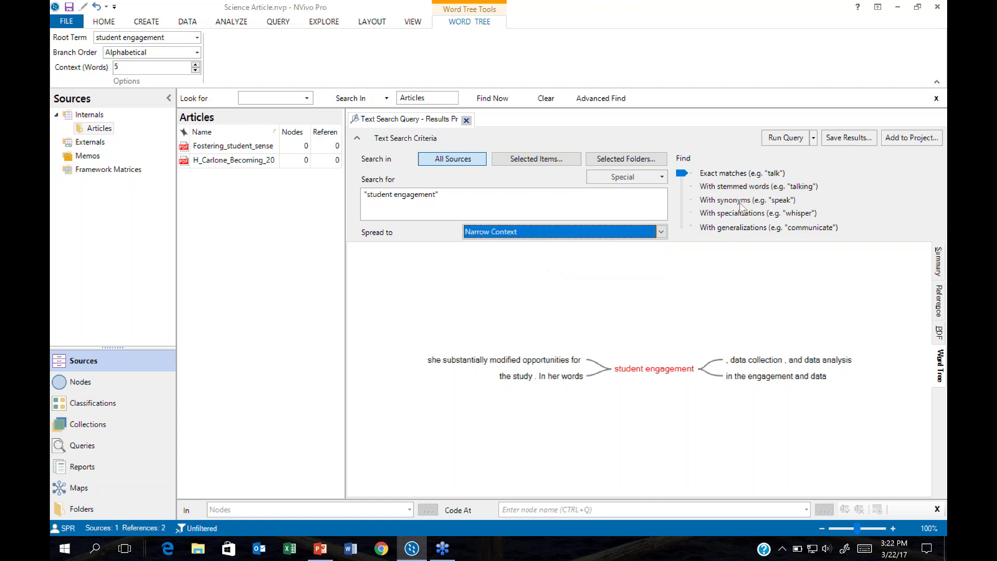
left_click(787, 138)
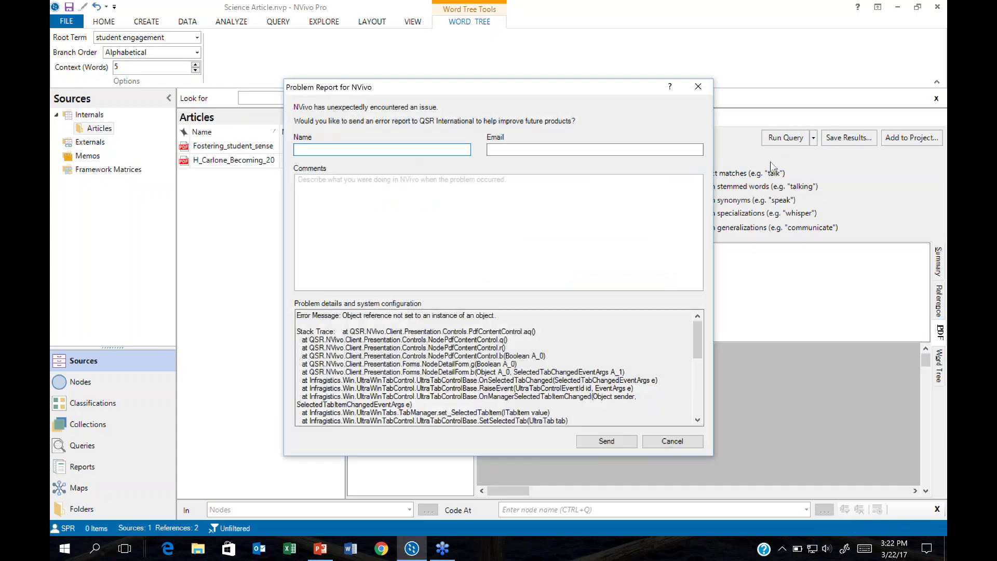
Step: Dismiss the problem report without sending it and cancel saving the project to a new destination
left_click(676, 442)
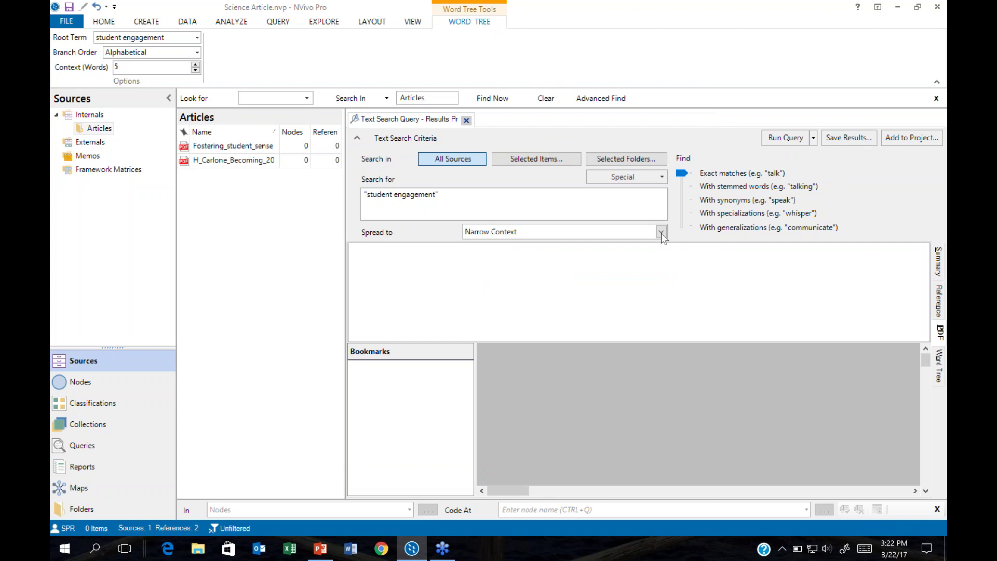
left_click(606, 327)
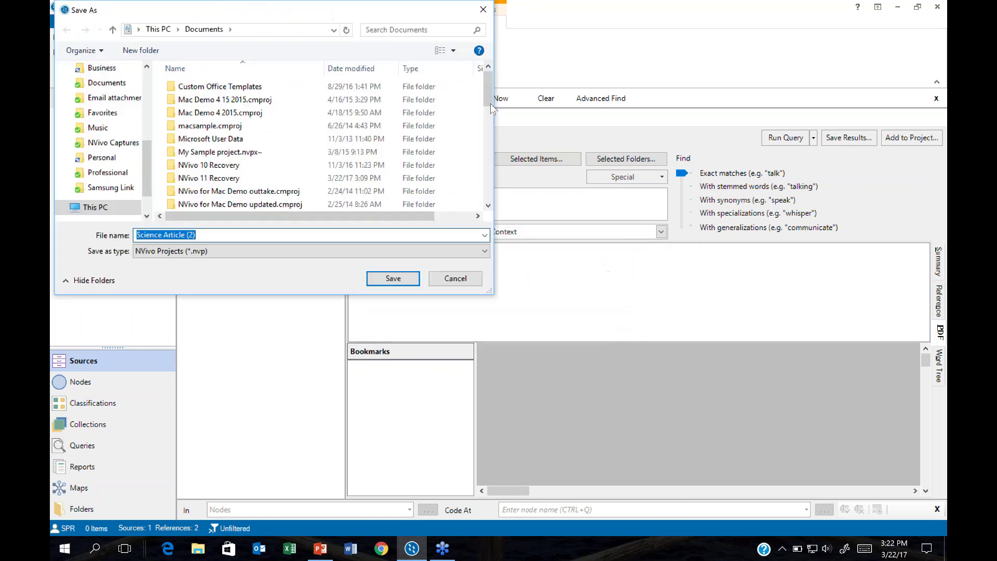
left_click(483, 10)
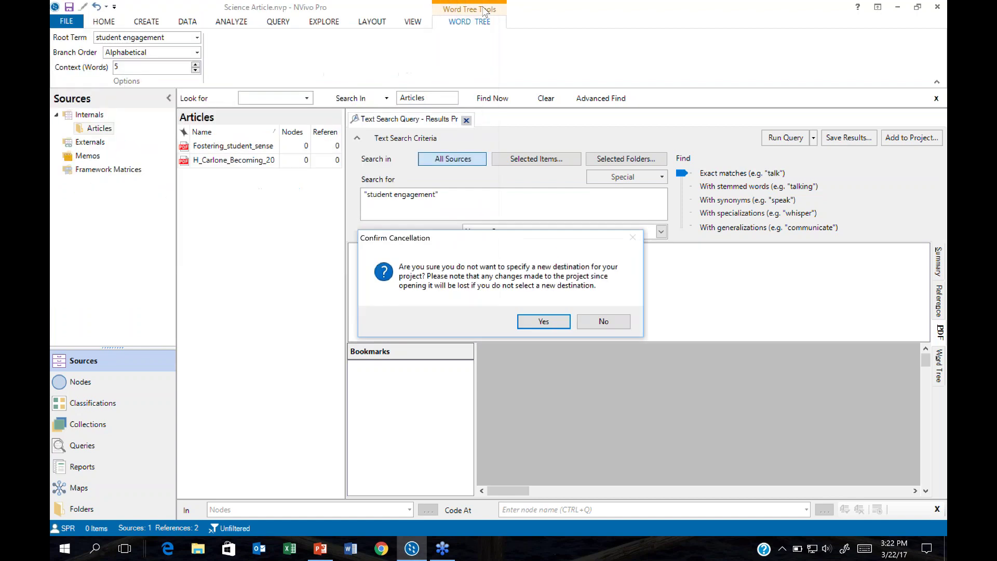
left_click(597, 321)
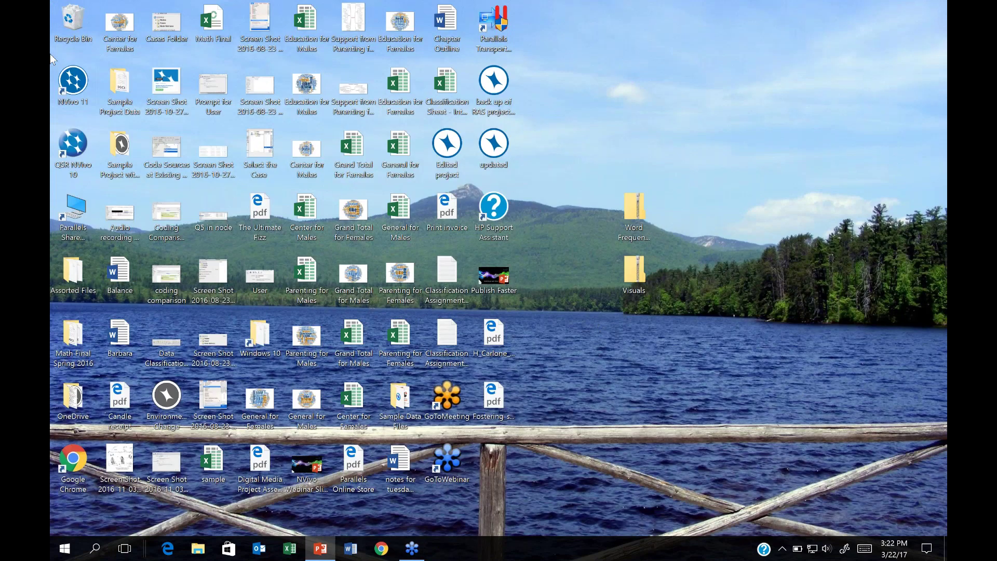
Step: Restart NVivo 11 and open the Science Article project, recovering its newer version as "Science Article (Recovered).nvp"
double_click(74, 83)
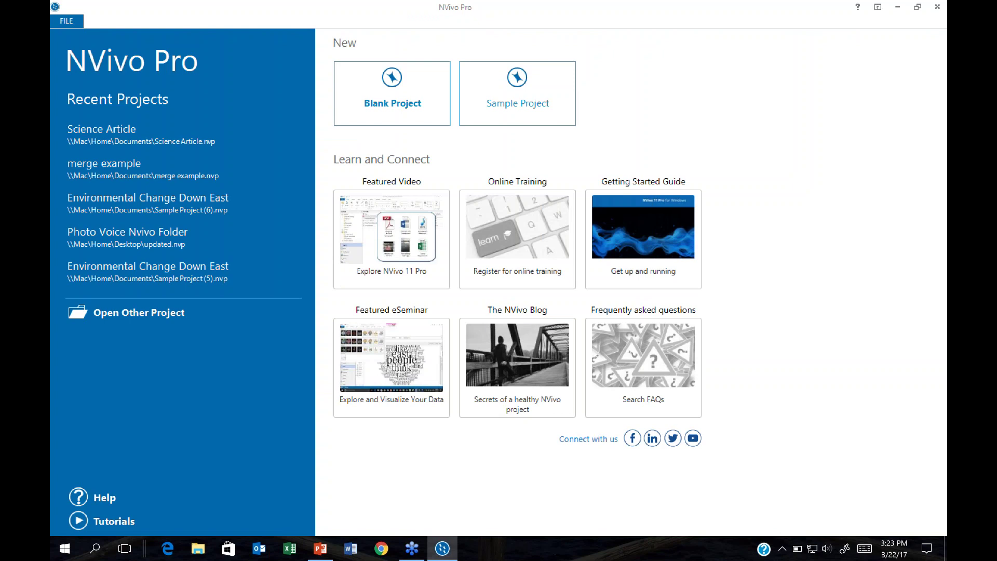
left_click(143, 140)
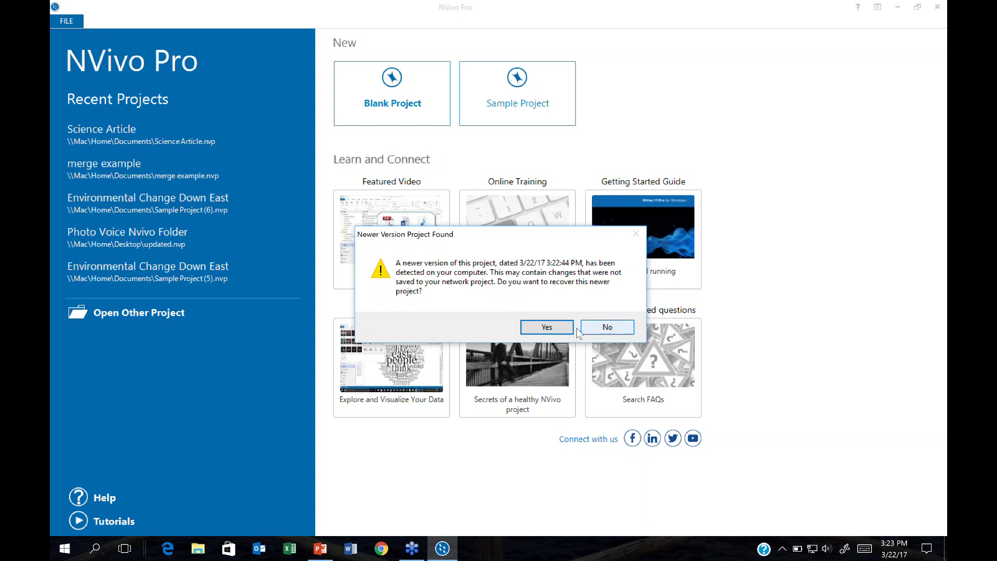
left_click(547, 327)
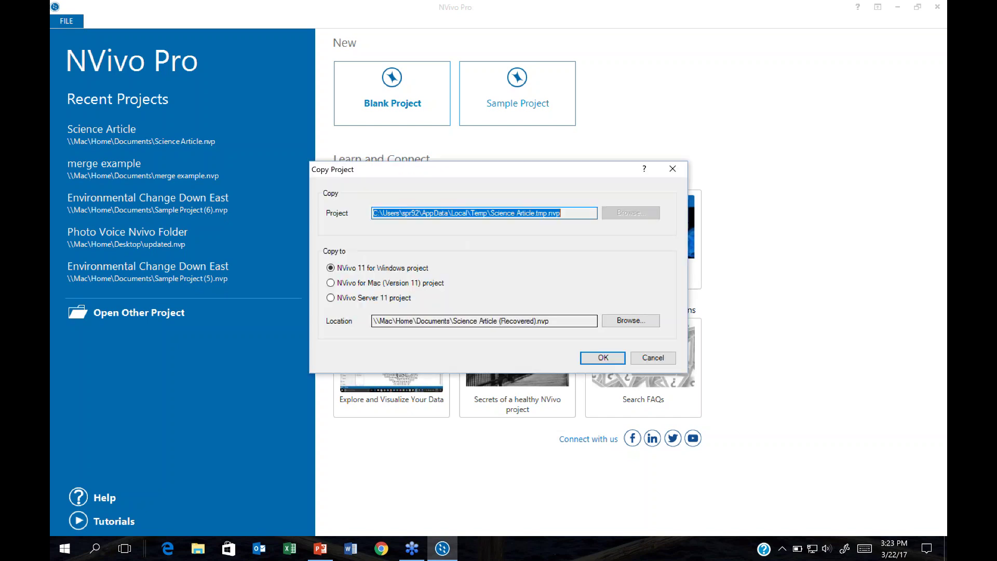
left_click(597, 359)
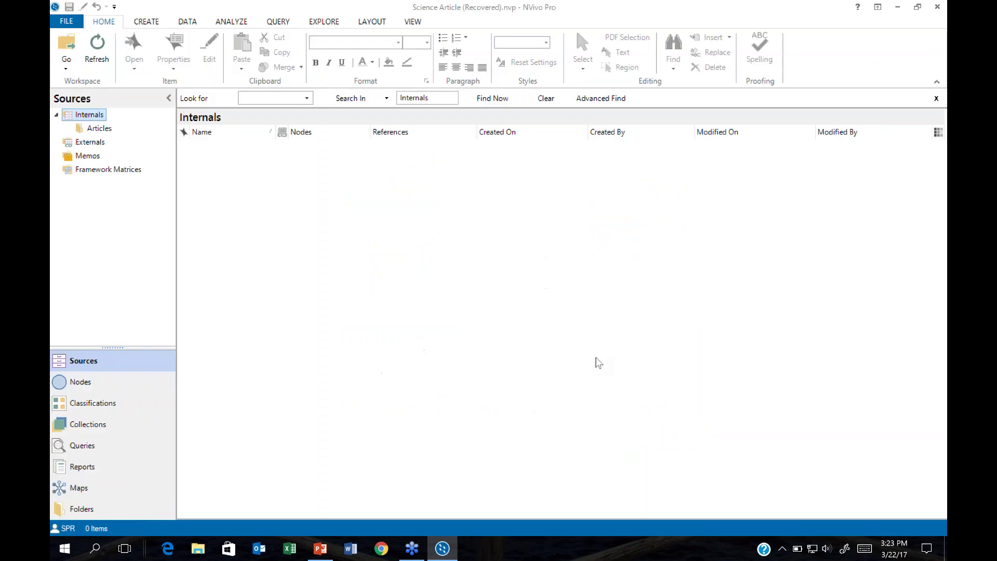
Step: Run an exact-match text search query for "engagement" on all sources and open the options for storing its results
left_click(99, 129)
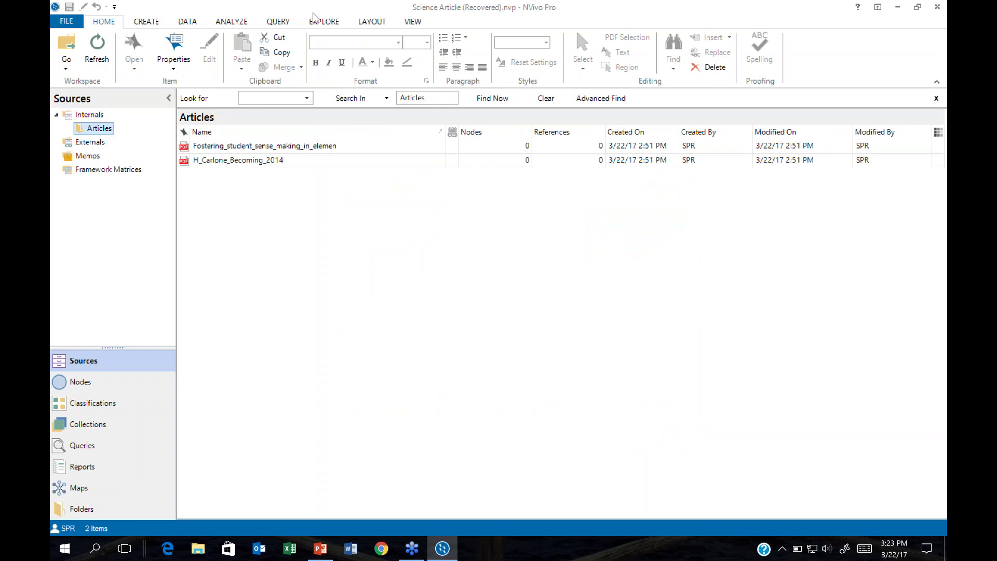
left_click(278, 22)
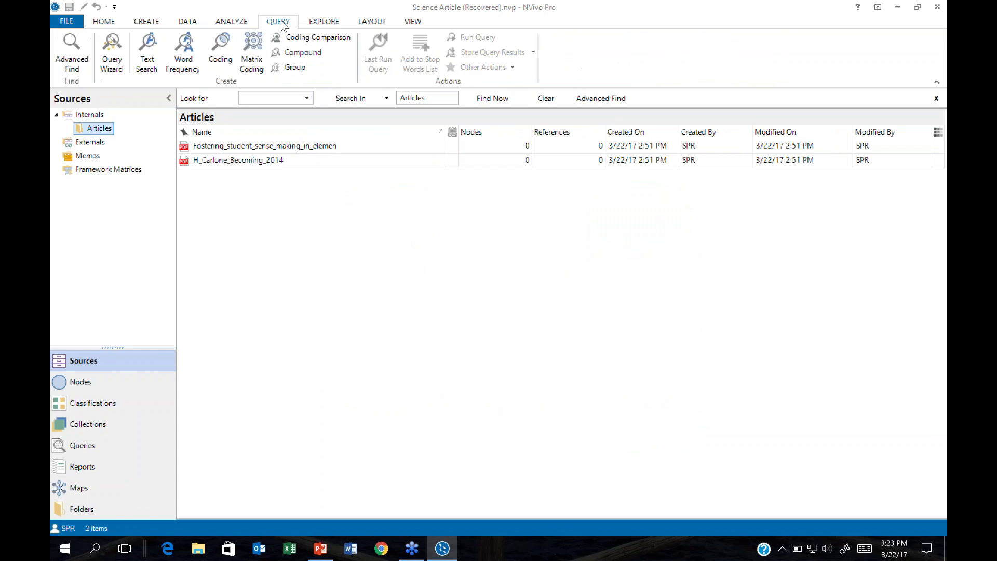
left_click(149, 50)
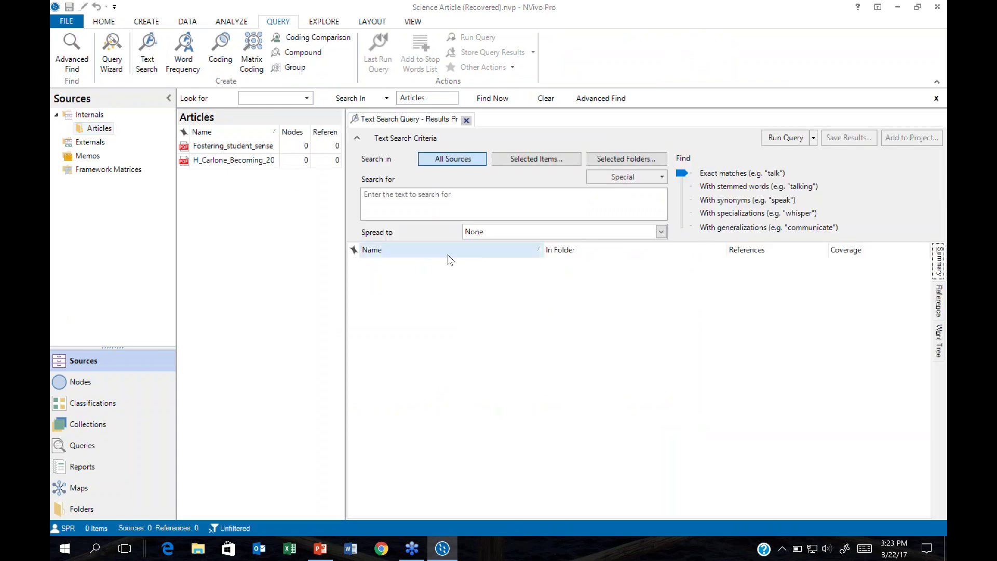
left_click(467, 200)
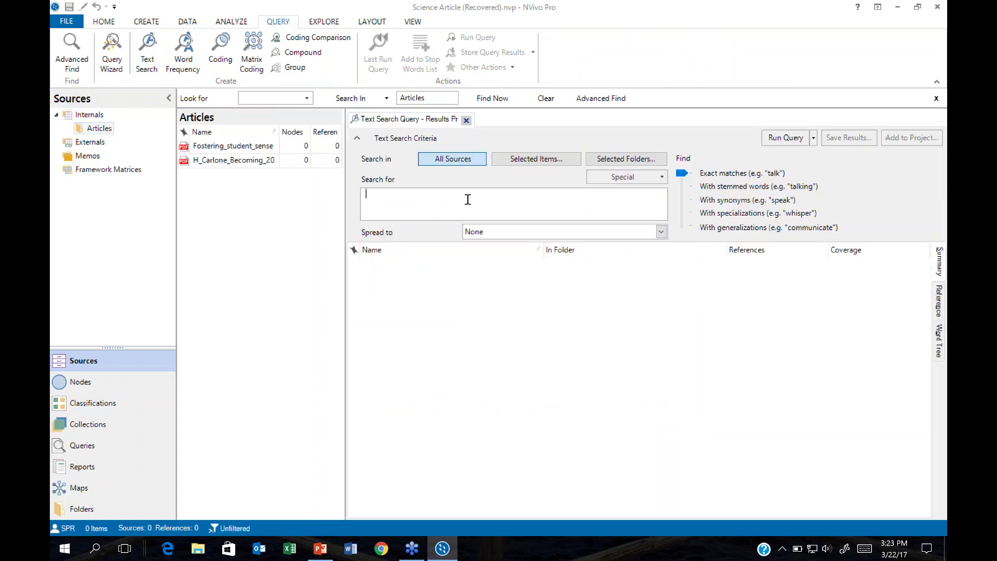
type("engagement")
left_click(785, 138)
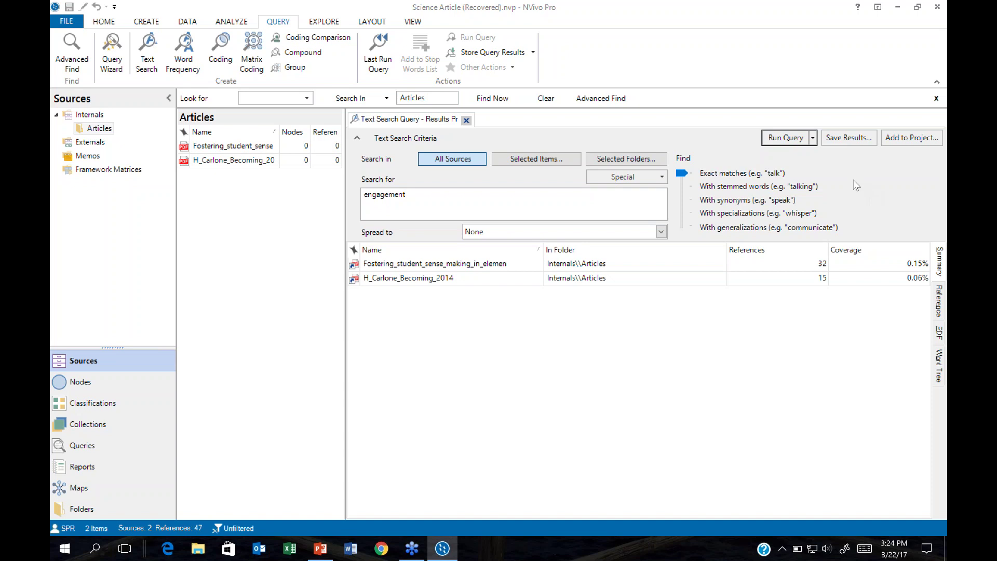
left_click(846, 140)
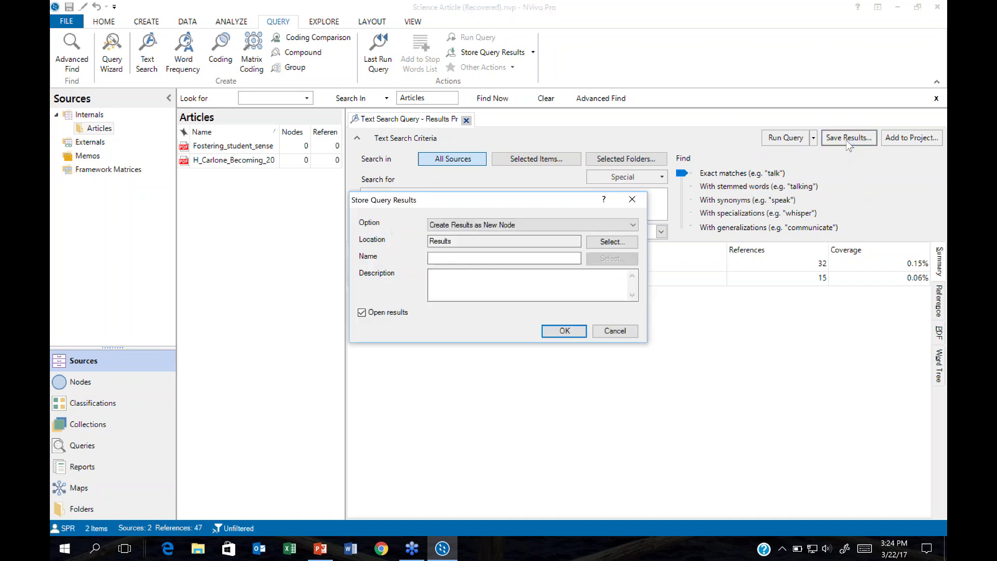
Step: Try to merge the query results into an existing node
left_click(633, 227)
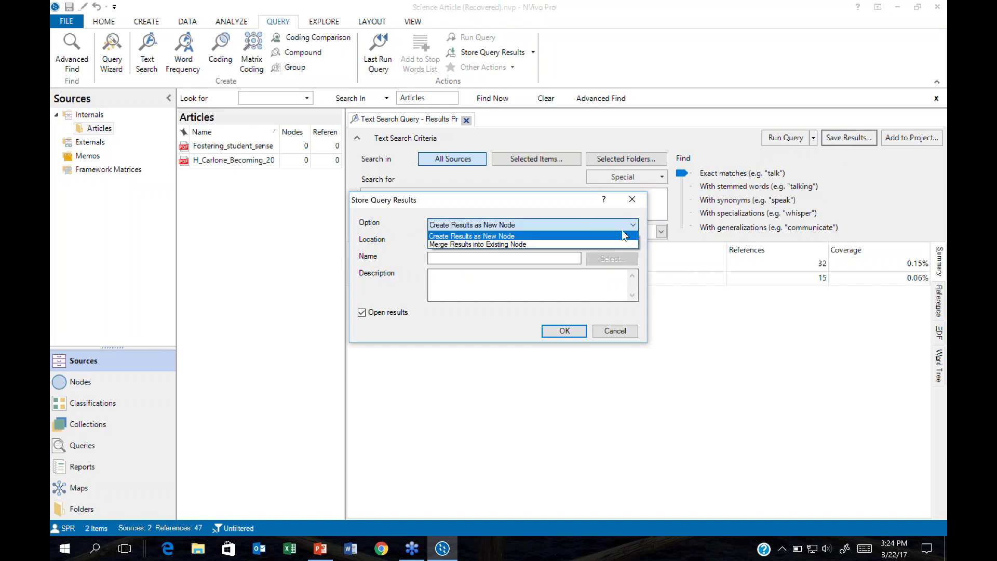
left_click(544, 245)
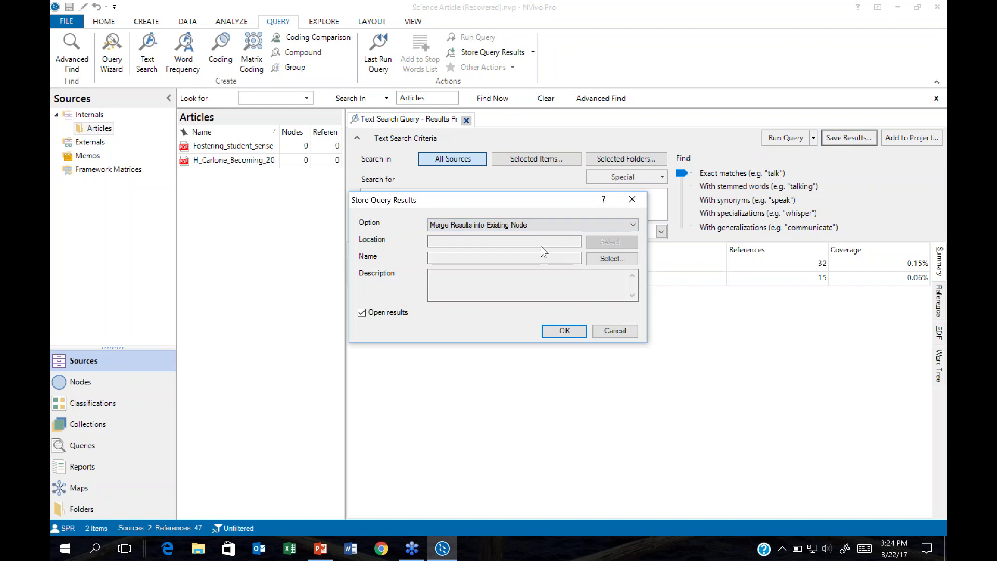
left_click(610, 260)
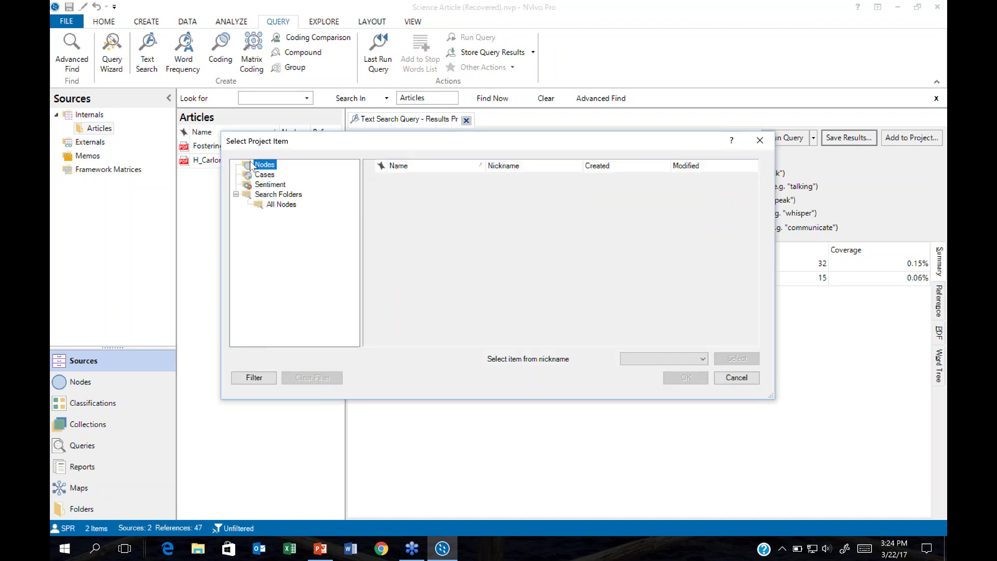
left_click_drag(365, 146, 508, 151)
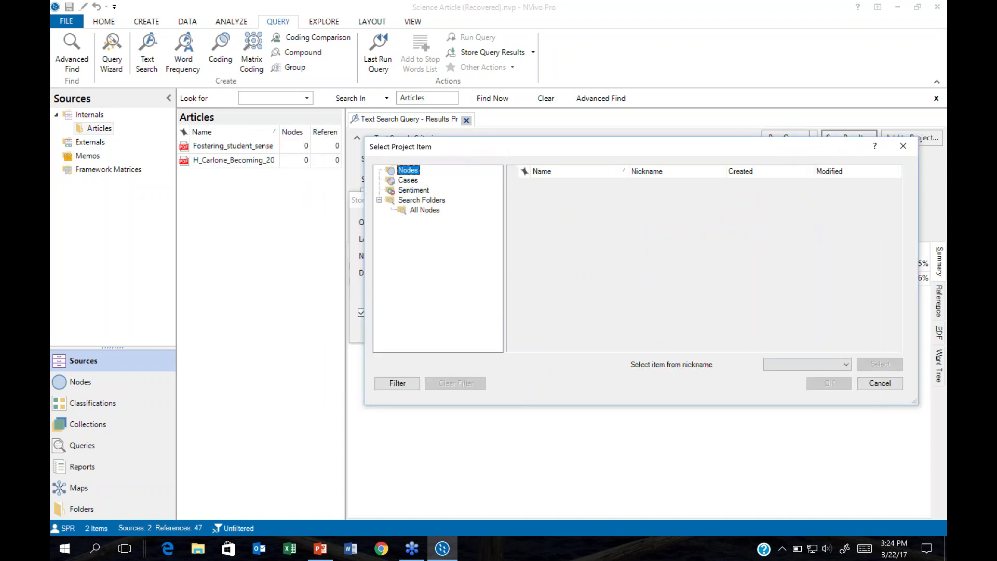
left_click(885, 386)
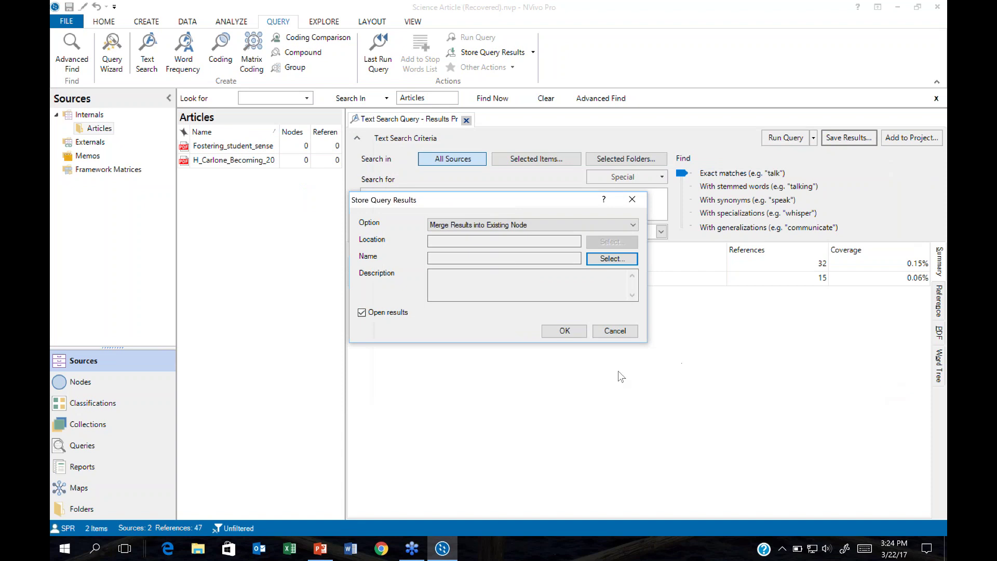
Step: Store the query results as a new node named "2_1 engagement" located in Nodes
left_click(631, 225)
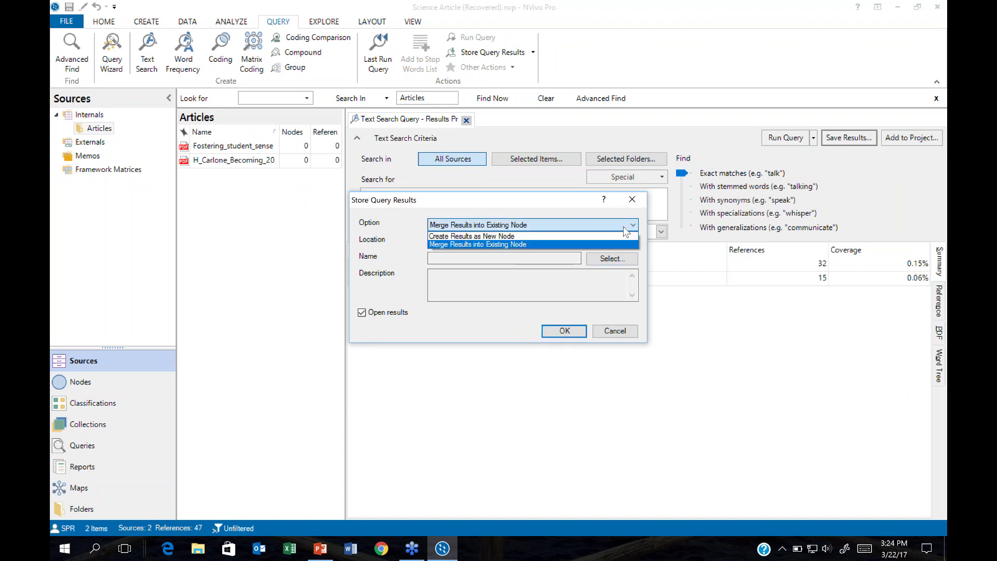
left_click(495, 237)
left_click(605, 243)
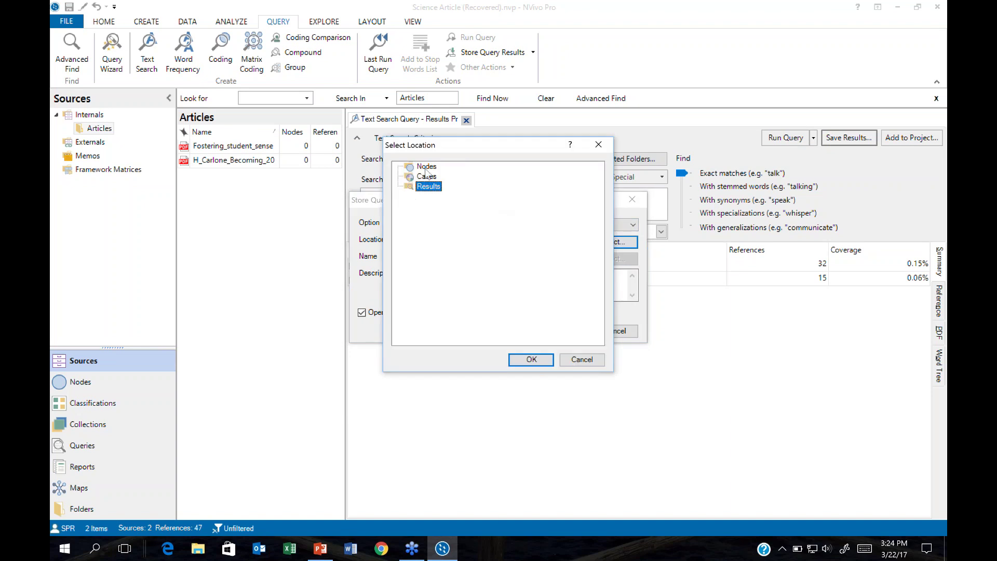
left_click(427, 166)
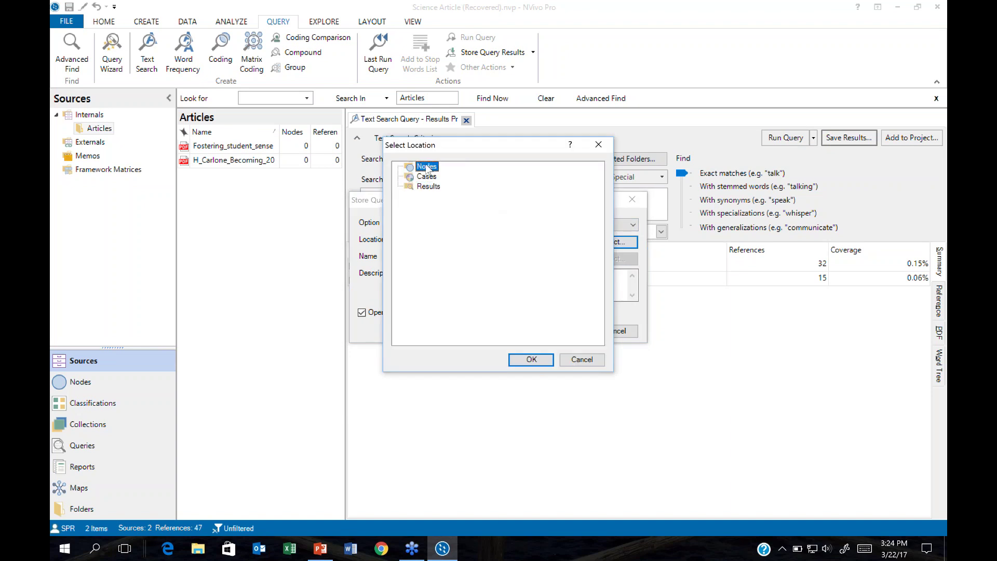
left_click(524, 360)
left_click(459, 255)
left_click(459, 255)
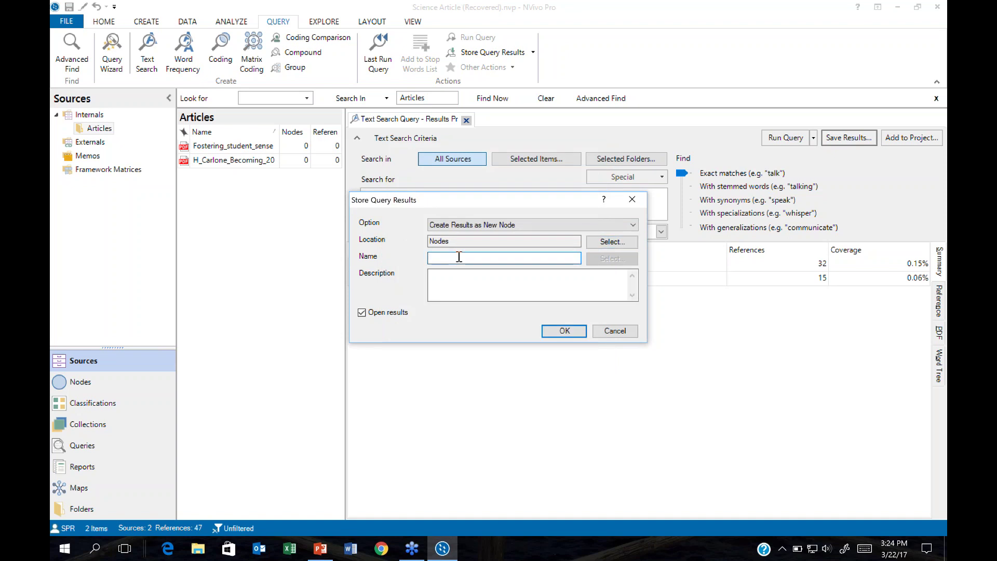
type("2_1 engagement")
left_click(565, 332)
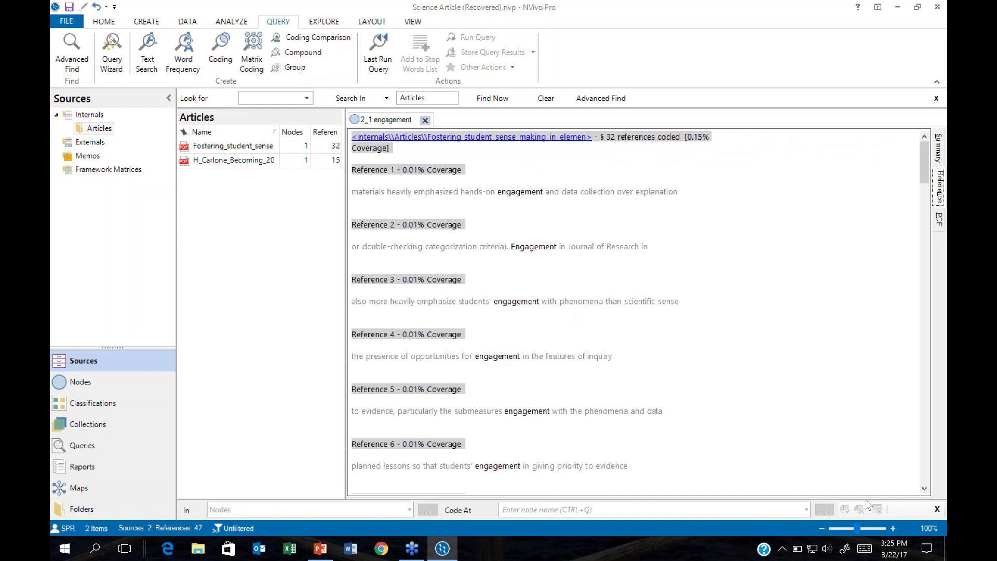
Step: Enlarge the node's coded references to 130% and open the linked Fostering student sense making article from them
left_click(893, 529)
left_click(893, 529)
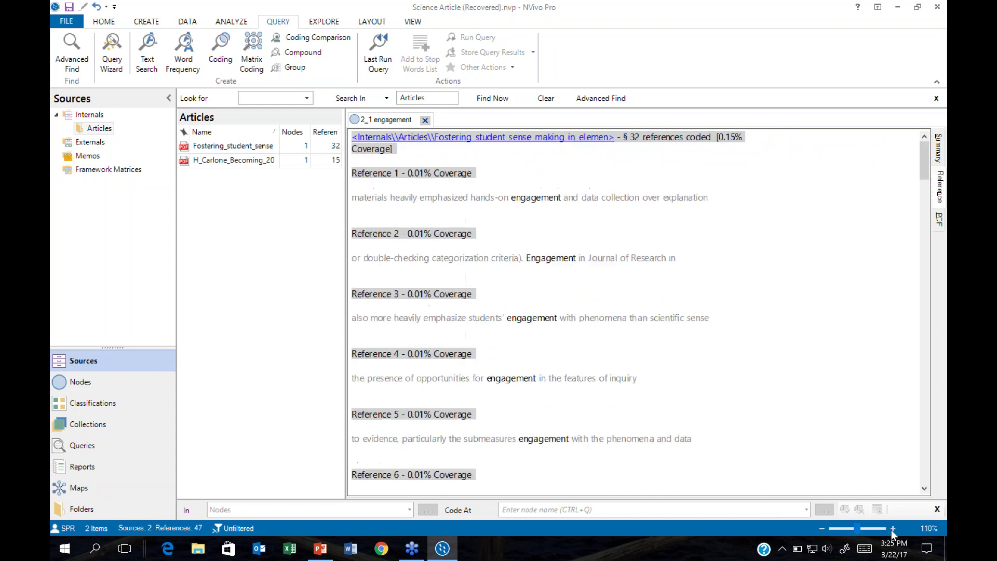
left_click(893, 528)
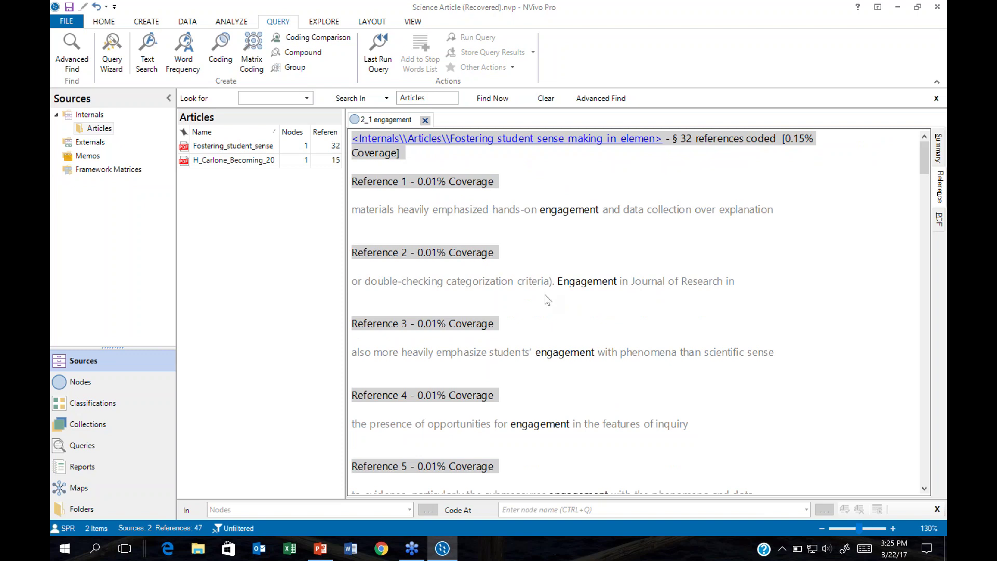
left_click(493, 140)
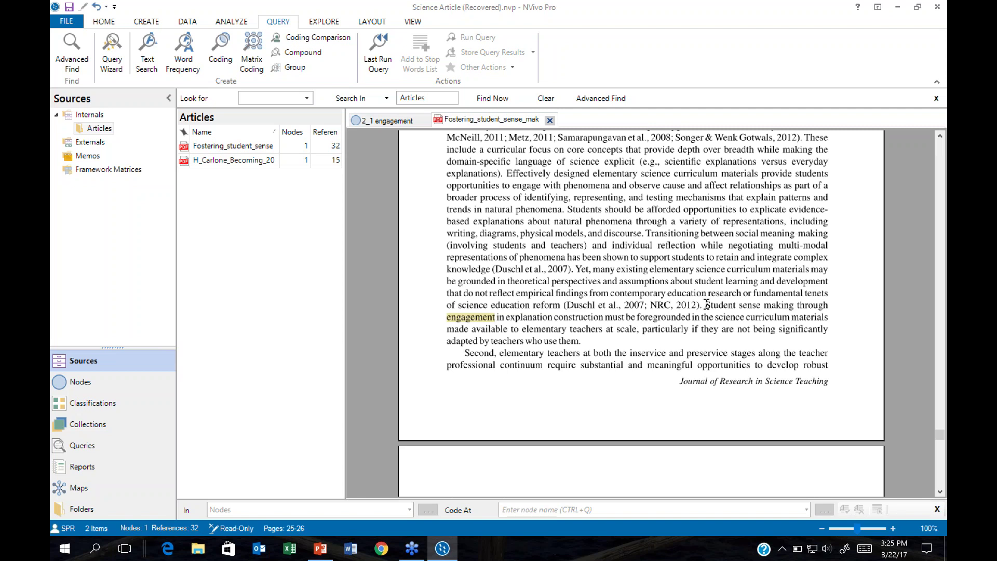
Step: Select the sentence beginning "Student sense making through engagement" and look through the article's other highlighted mentions of engagement
left_click_drag(706, 305, 591, 345)
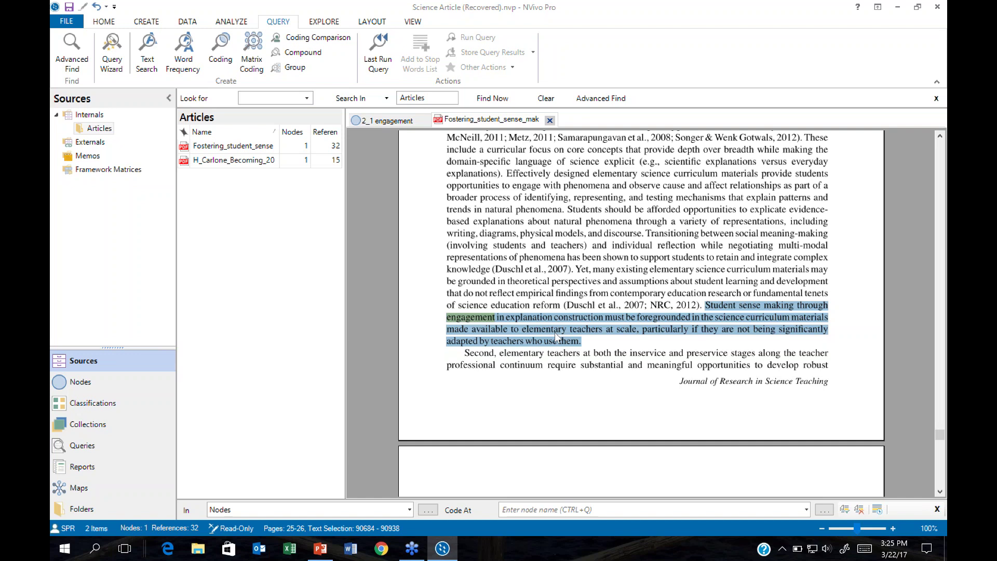
scroll(555, 337, "down", 10)
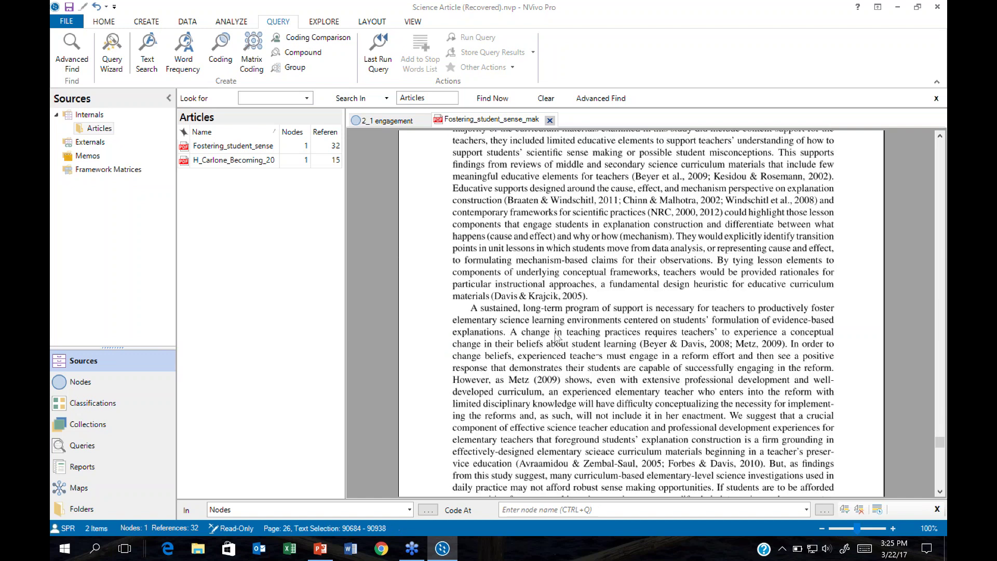
scroll(557, 336, "up", 20)
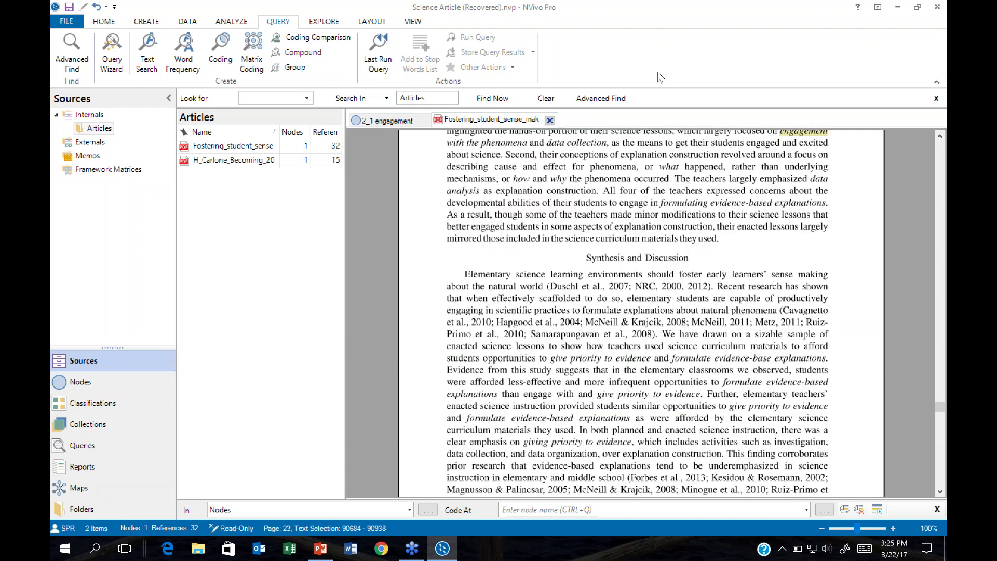
scroll(640, 259, "up", 20)
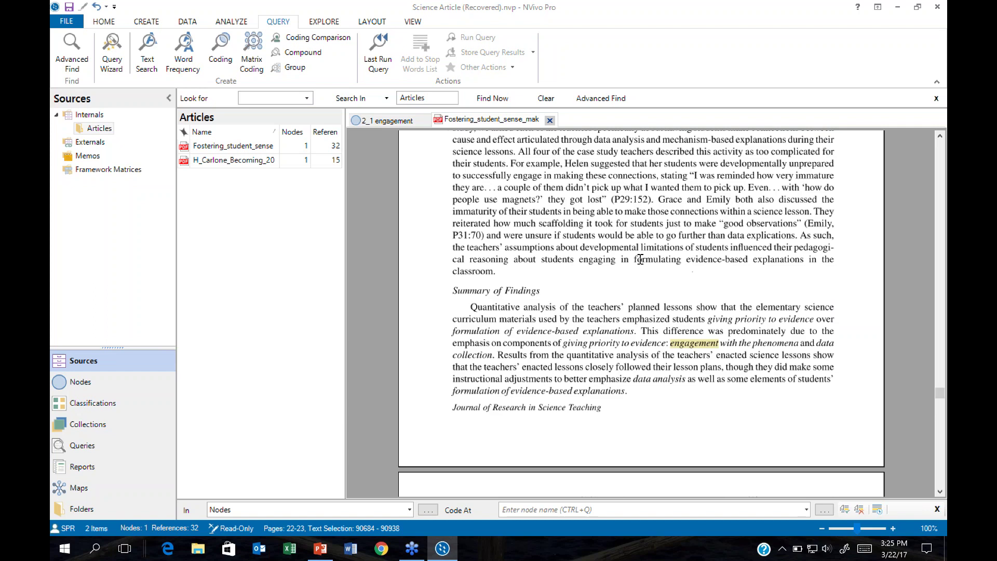
Step: Code the abstract sentence beginning "Our findings suggest that the curriculum materials" in the Fostering student sense making article to the 2_1 engagement node
scroll(640, 258, "up", 20)
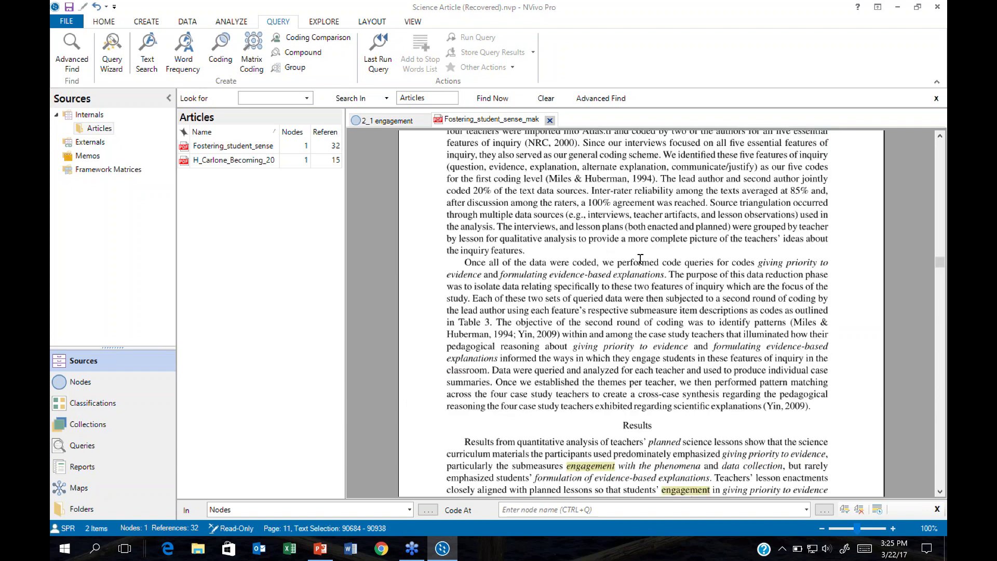
scroll(640, 258, "up", 20)
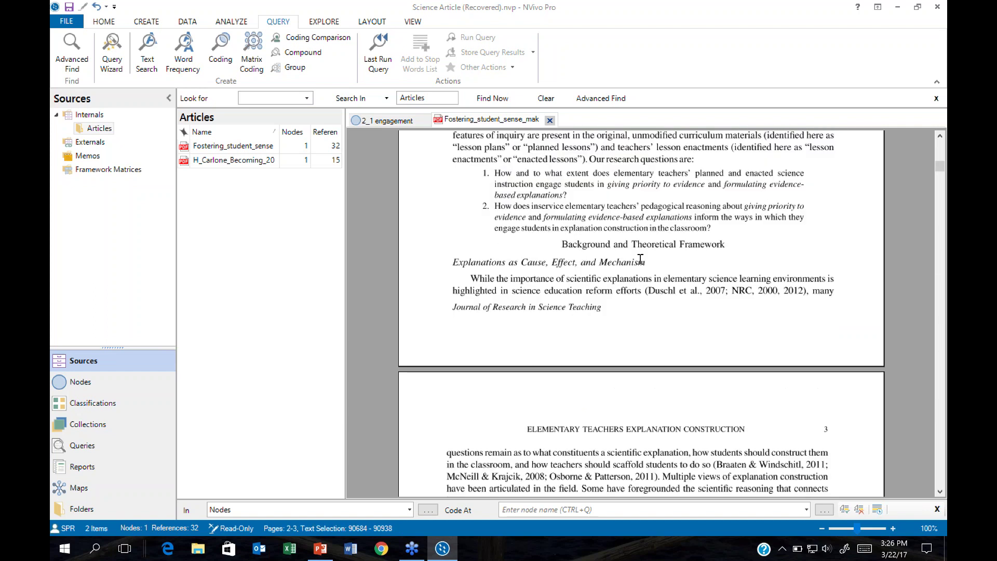
scroll(614, 404, "down", 20)
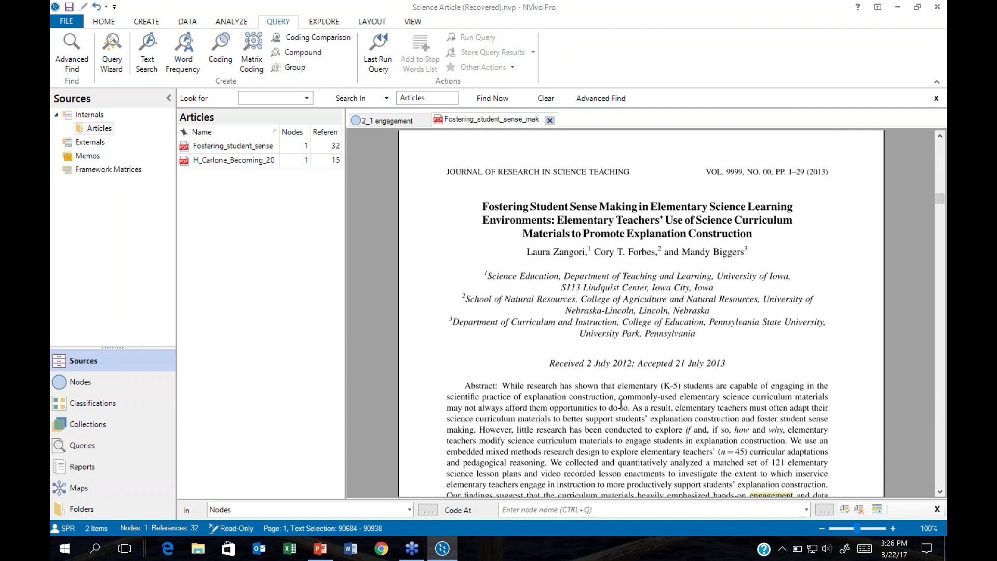
scroll(621, 404, "up", 20)
scroll(940, 496, "down", 2)
scroll(712, 452, "down", 2)
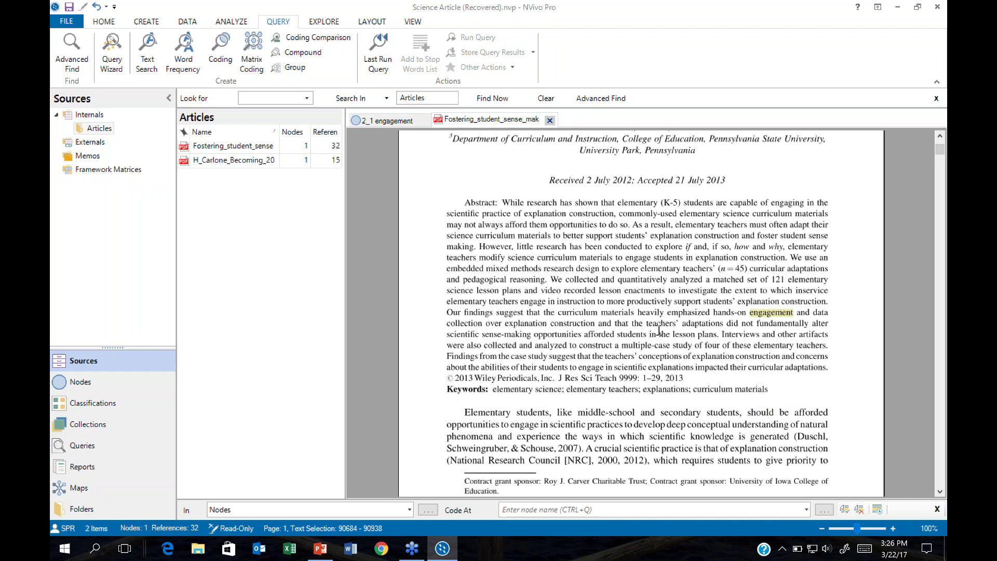
left_click_drag(446, 313, 719, 335)
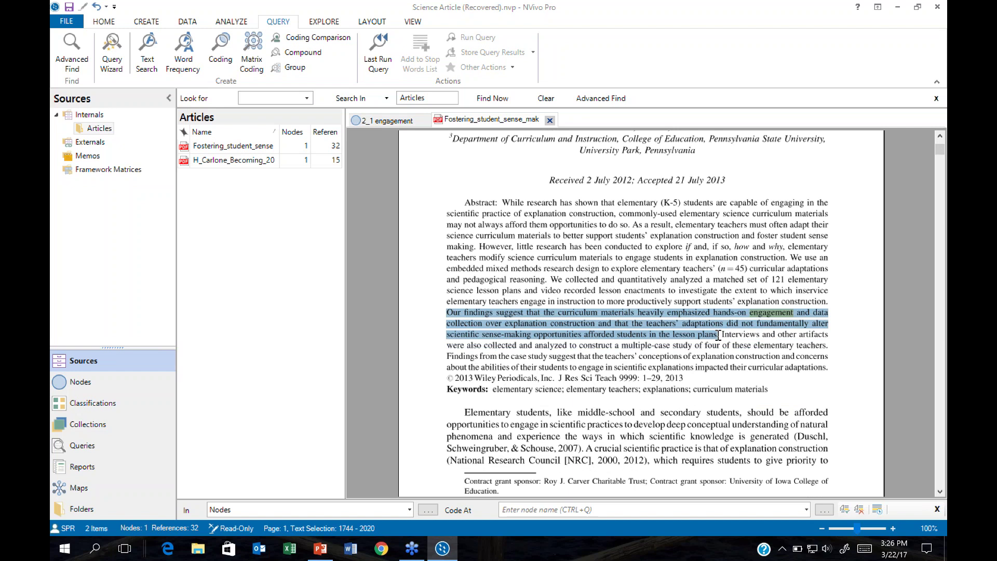
left_click(640, 336)
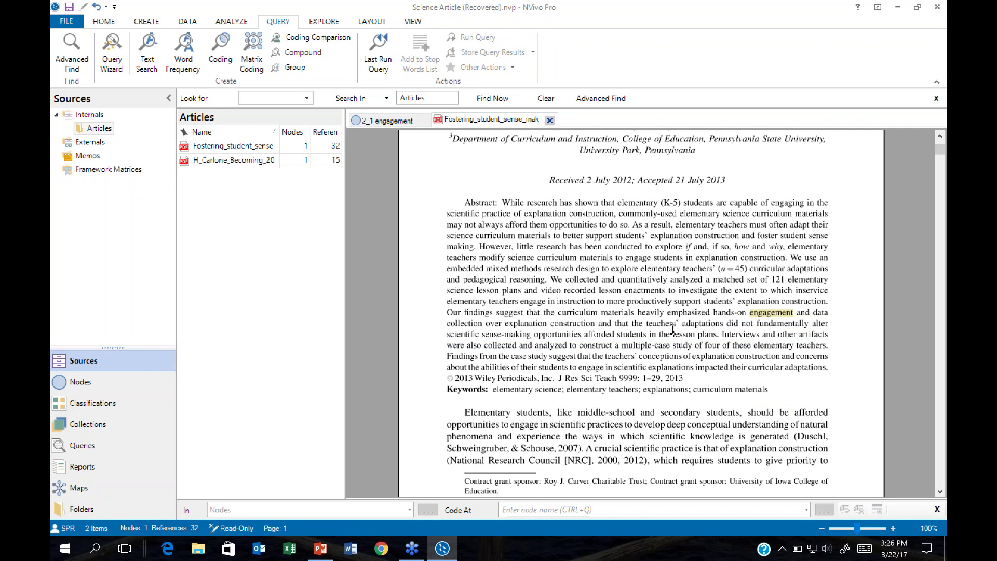
left_click_drag(447, 313, 719, 336)
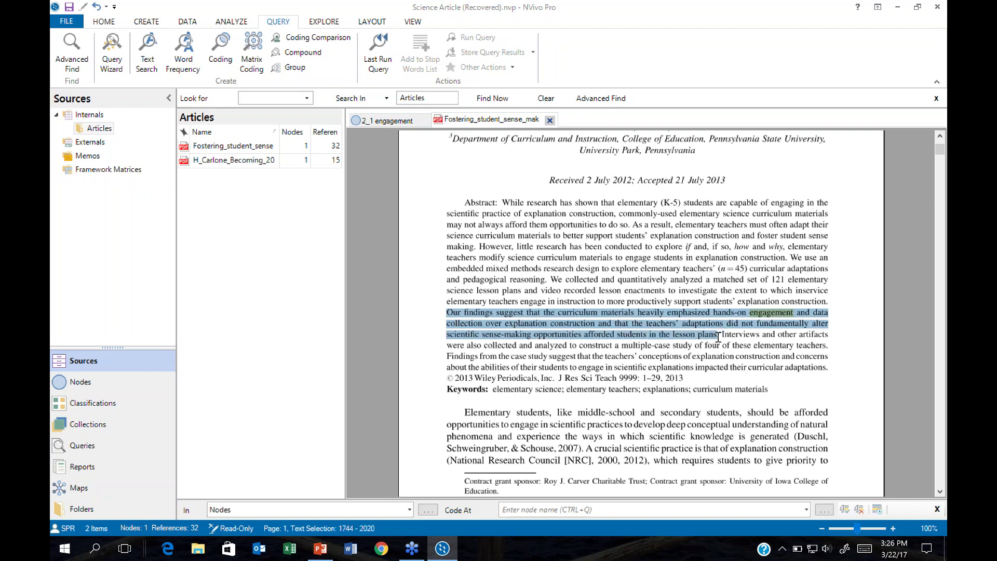
left_click(81, 384)
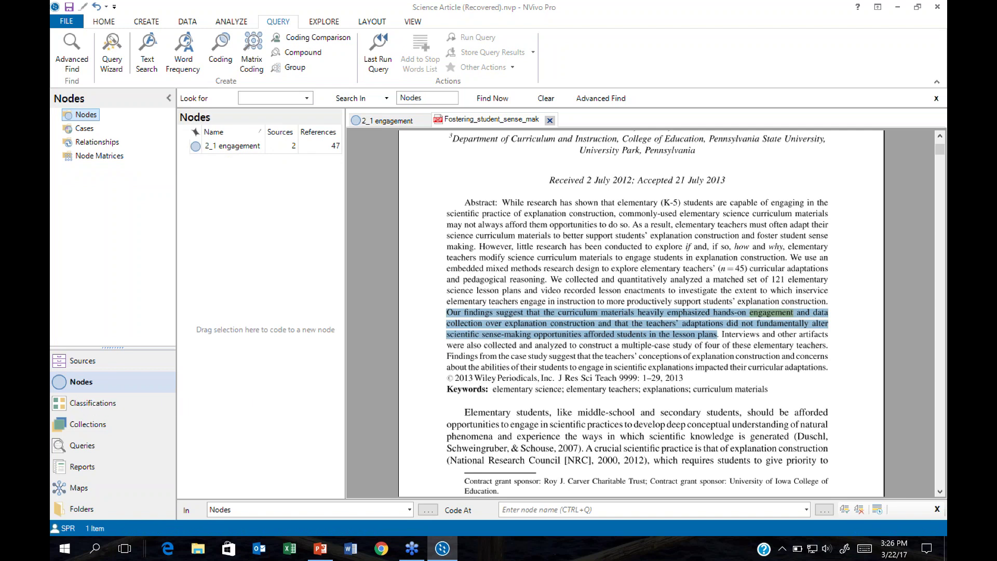
left_click_drag(495, 330, 224, 147)
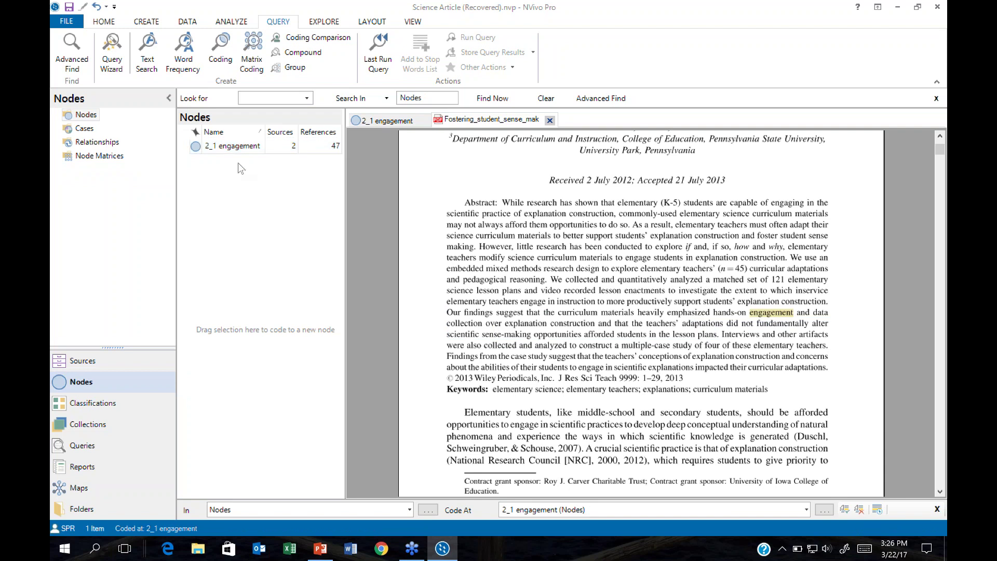
Step: Uncode the "Engagement in Journal of Research in" reference from the 2_1 engagement node, and return to the Fostering student sense making article
double_click(222, 147)
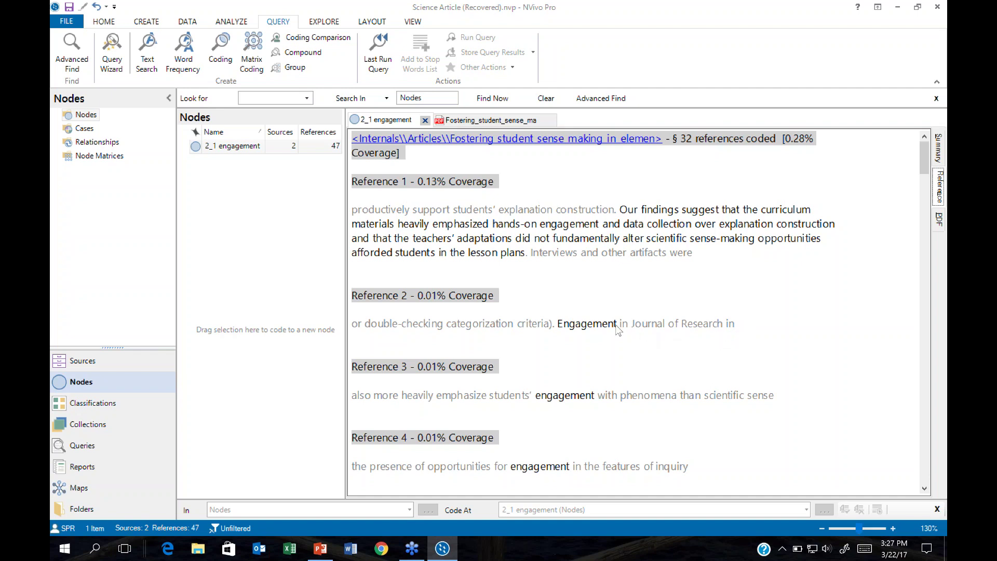
left_click_drag(619, 328, 559, 331)
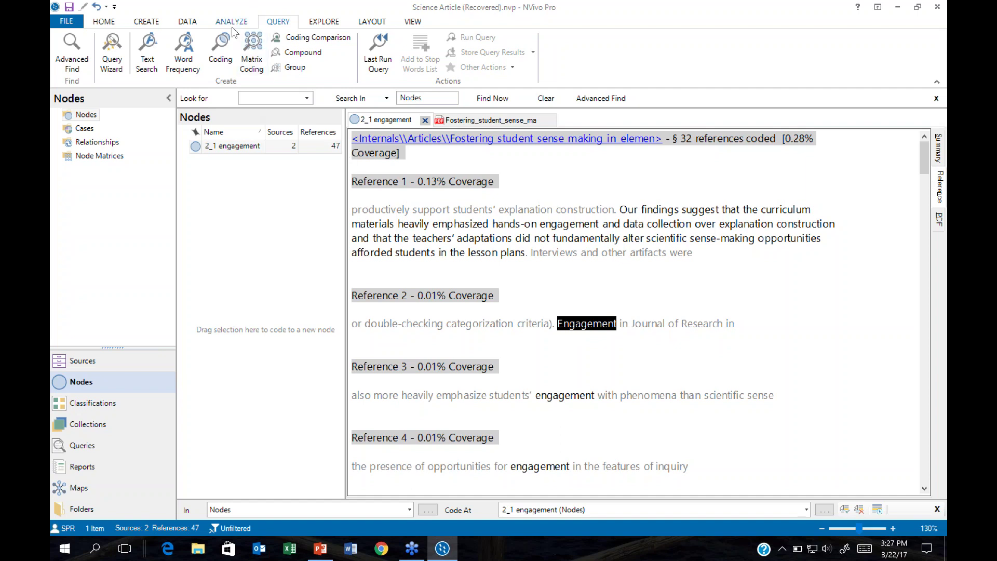
right_click(581, 325)
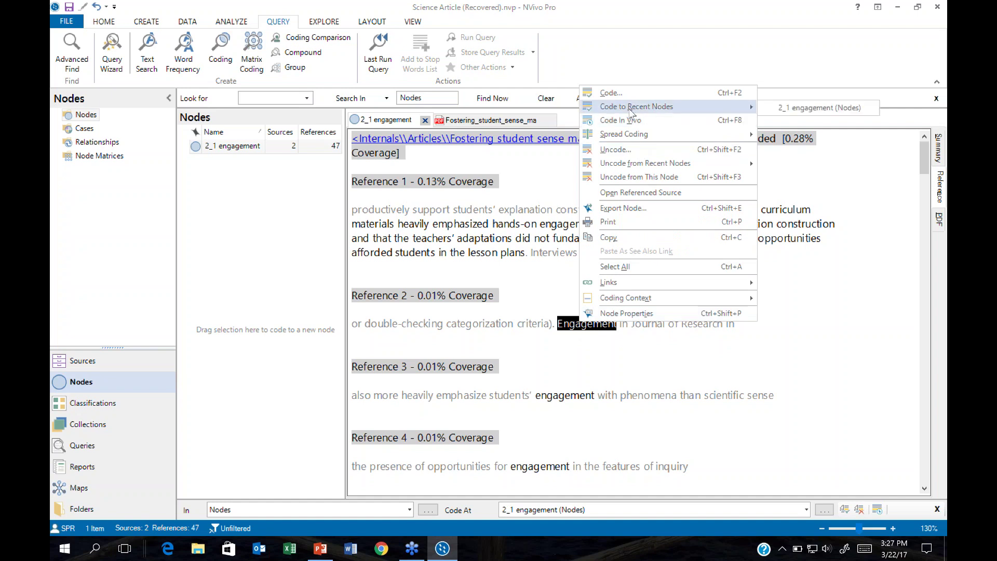
mouse_move(641, 165)
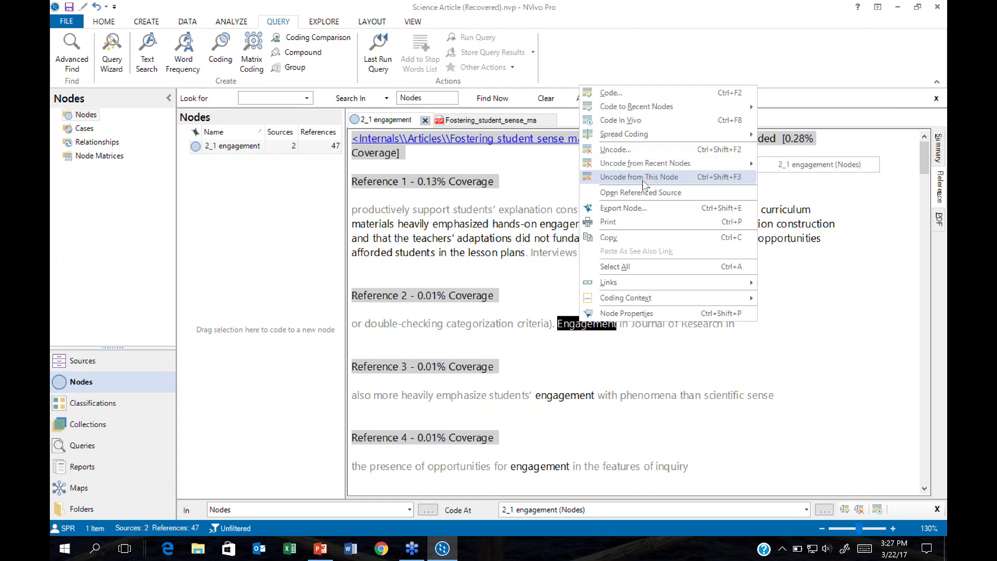
left_click(640, 177)
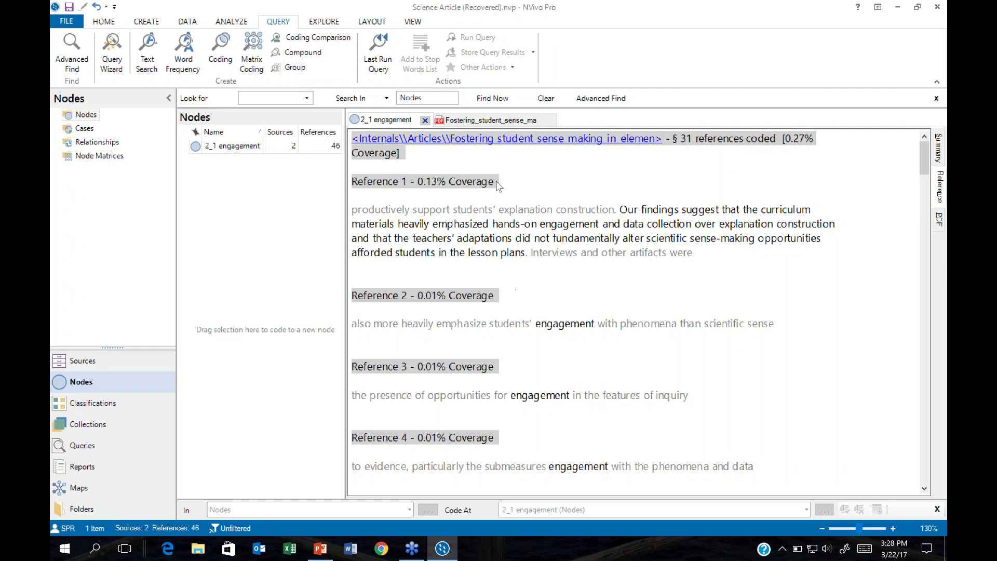
left_click(485, 124)
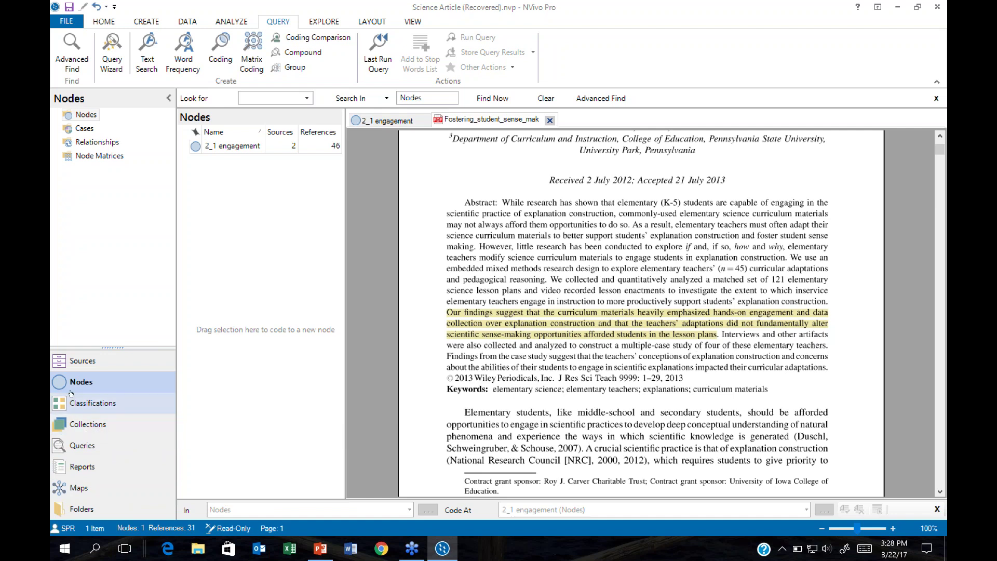
Step: Create a new memo named "Engagement" in the Memos folder
left_click(75, 360)
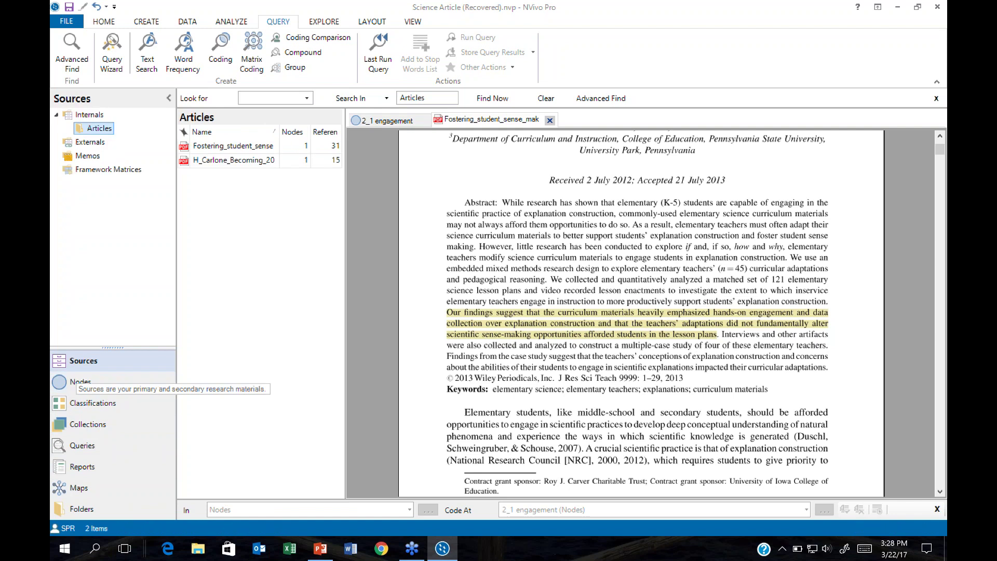
left_click(83, 156)
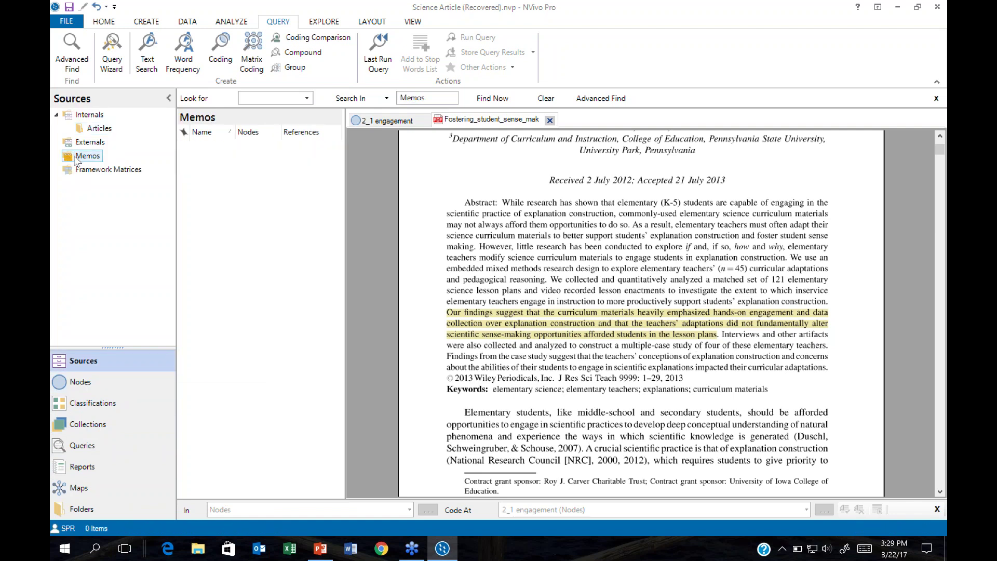
left_click(147, 23)
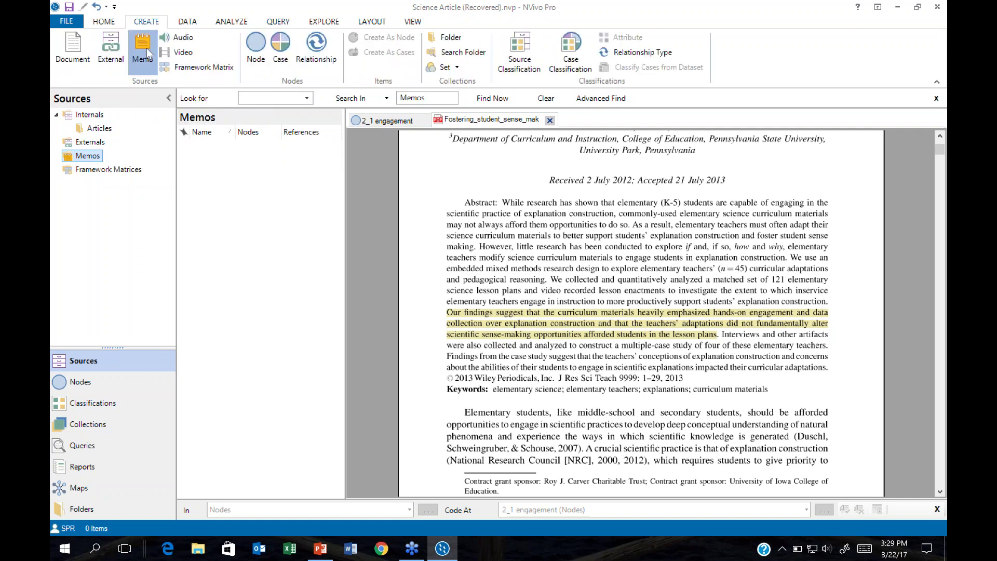
left_click(146, 48)
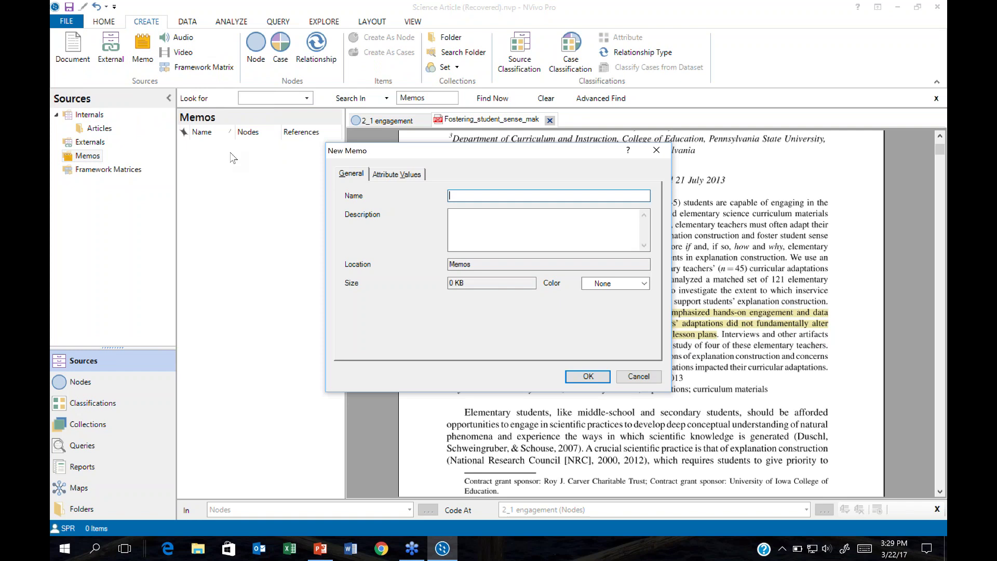
type("Engagement")
left_click(590, 378)
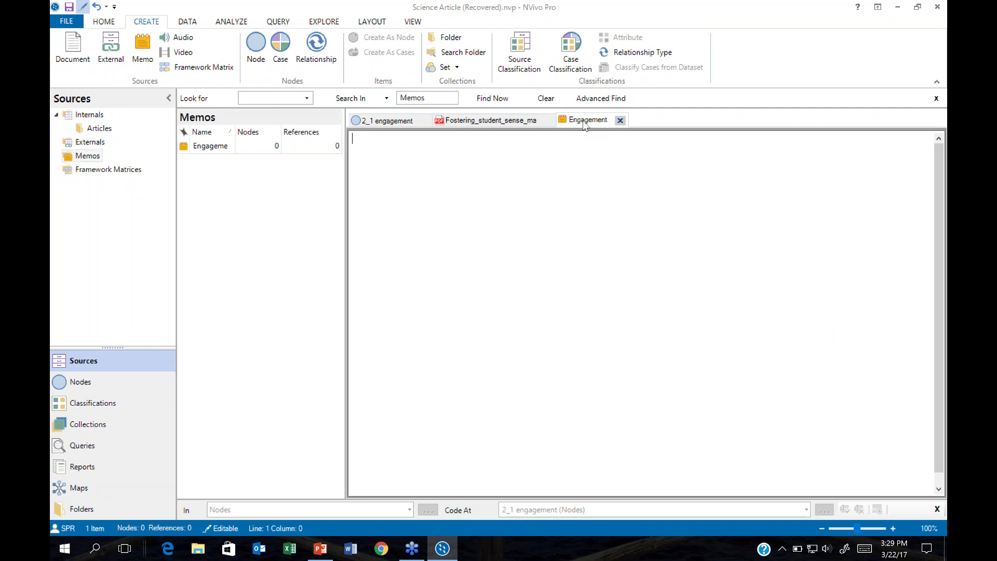
Step: Write in the Engagement memo: "The comfort level of the teacher around the topic area impacts the knowledge gained from student constructed responses"
left_click(395, 123)
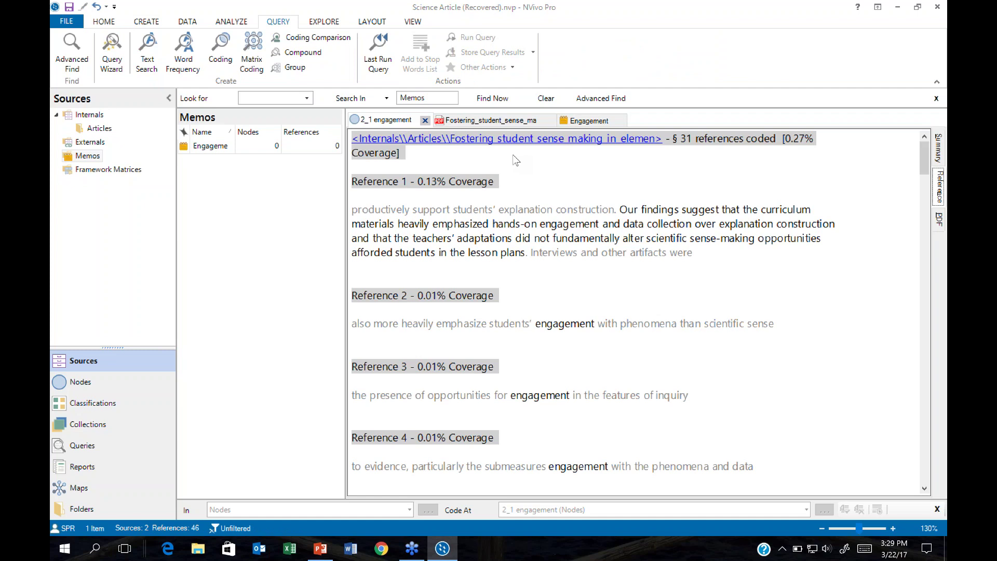
left_click(590, 122)
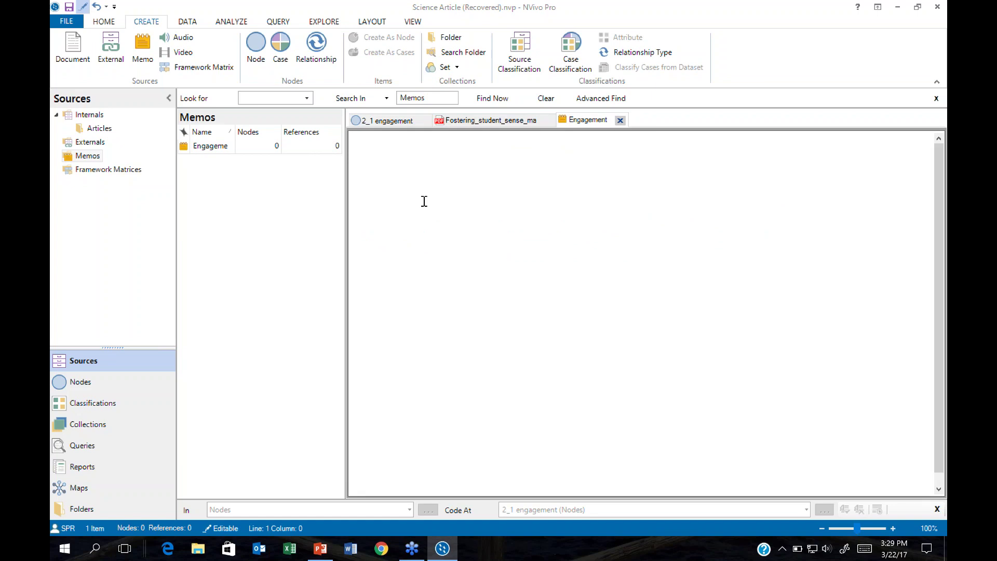
type("The comfort level of the teacher around the")
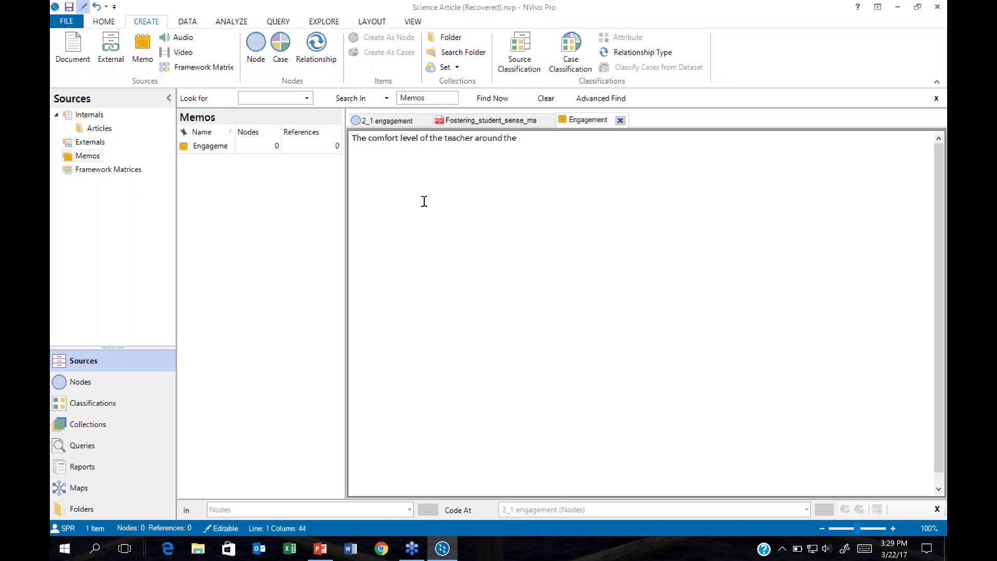
type(" topic area impacts the knowle")
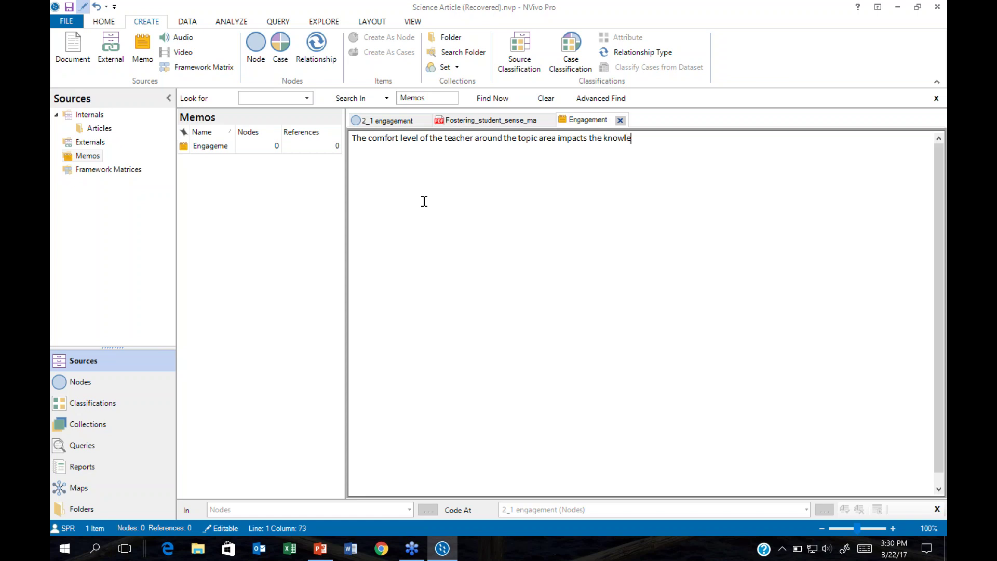
type("dge gained from student con")
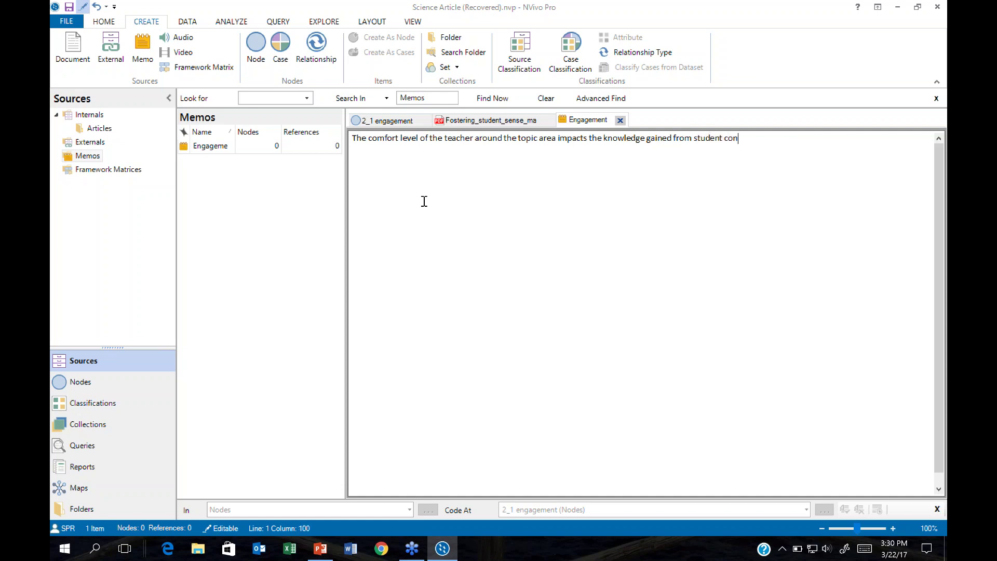
type("structed responses")
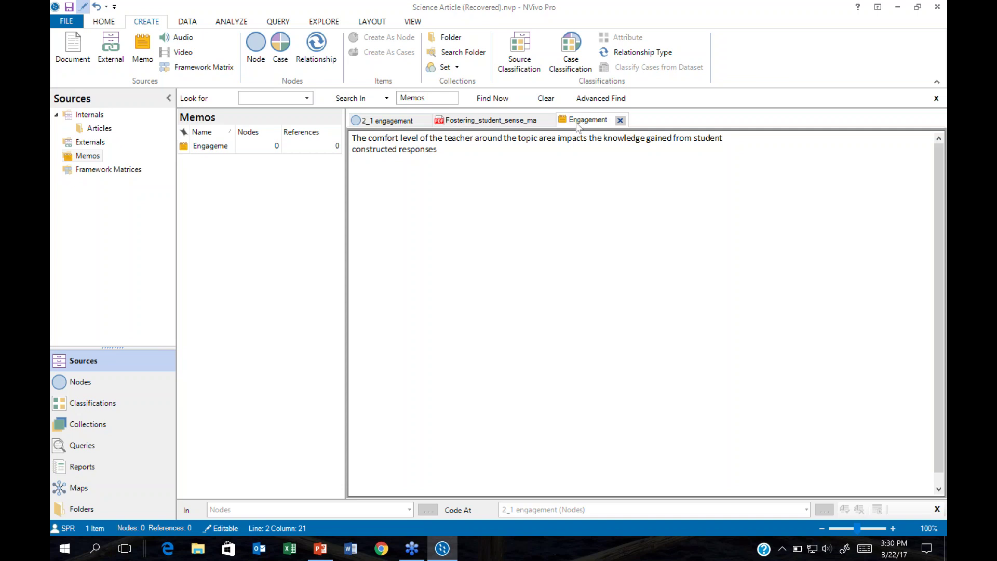
Step: Copy the coded abstract sentence beginning "Our findings suggest that the curriculum materials" from the Fostering student sense making article
left_click(455, 119)
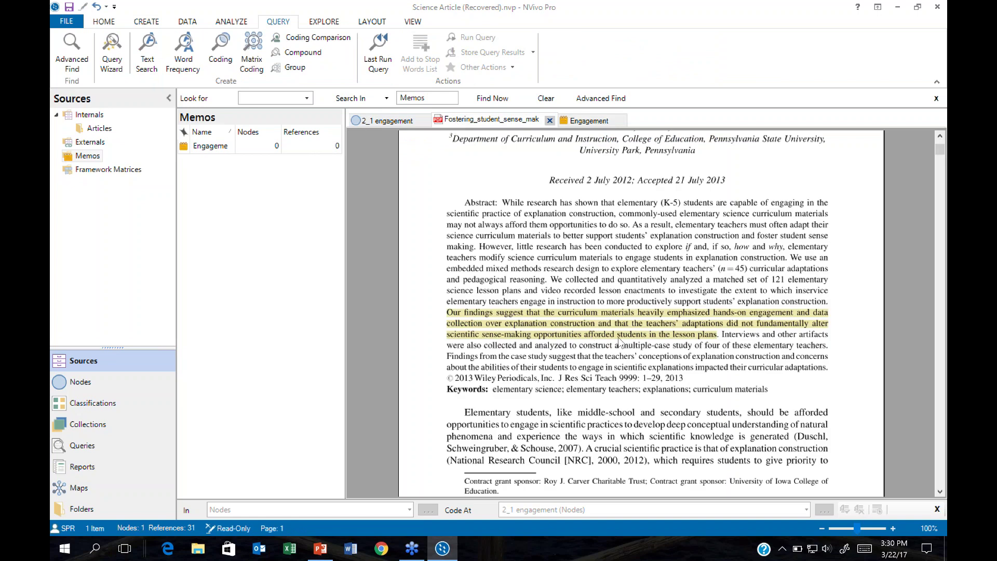
right_click(587, 325)
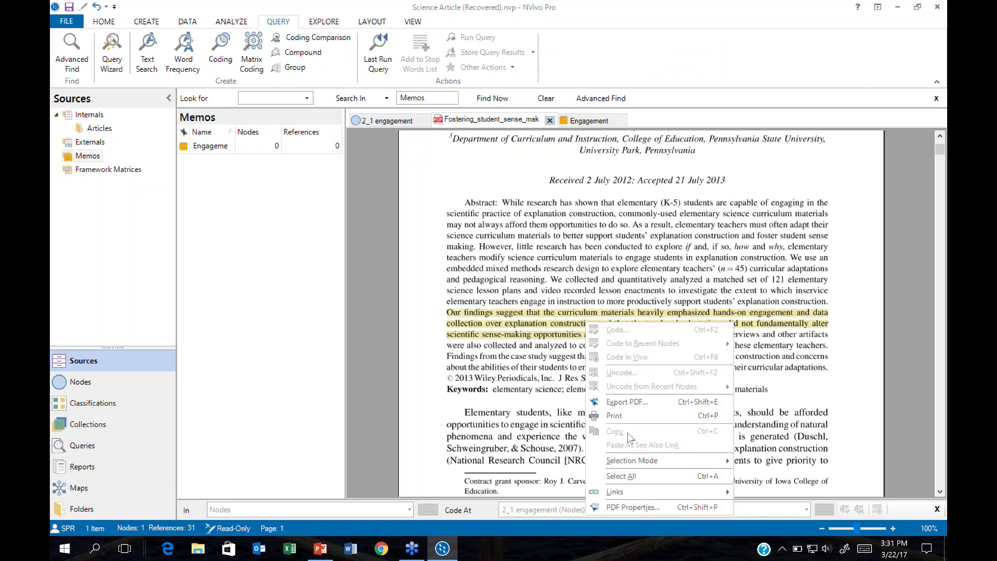
left_click(502, 320)
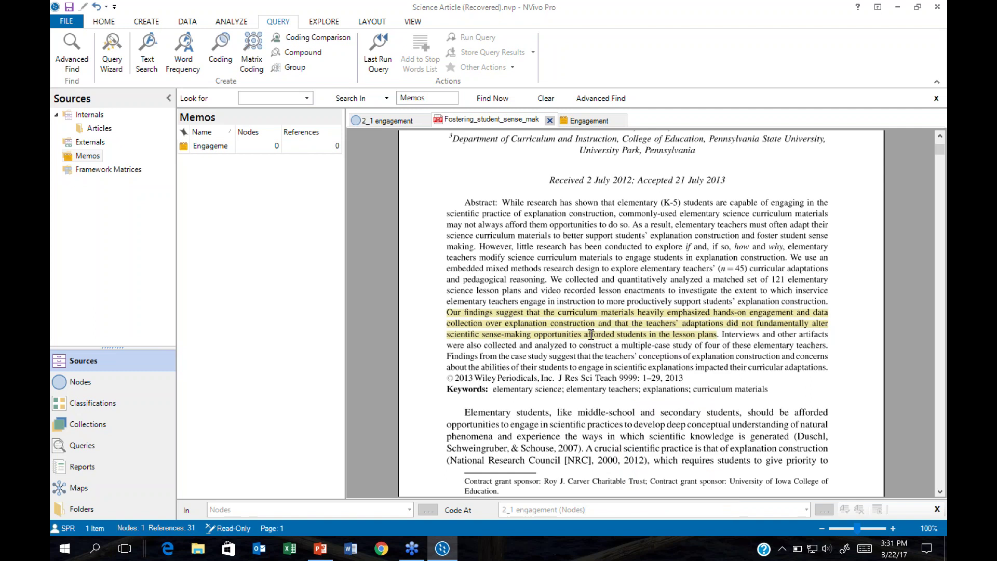
left_click_drag(720, 337, 446, 313)
right_click(490, 326)
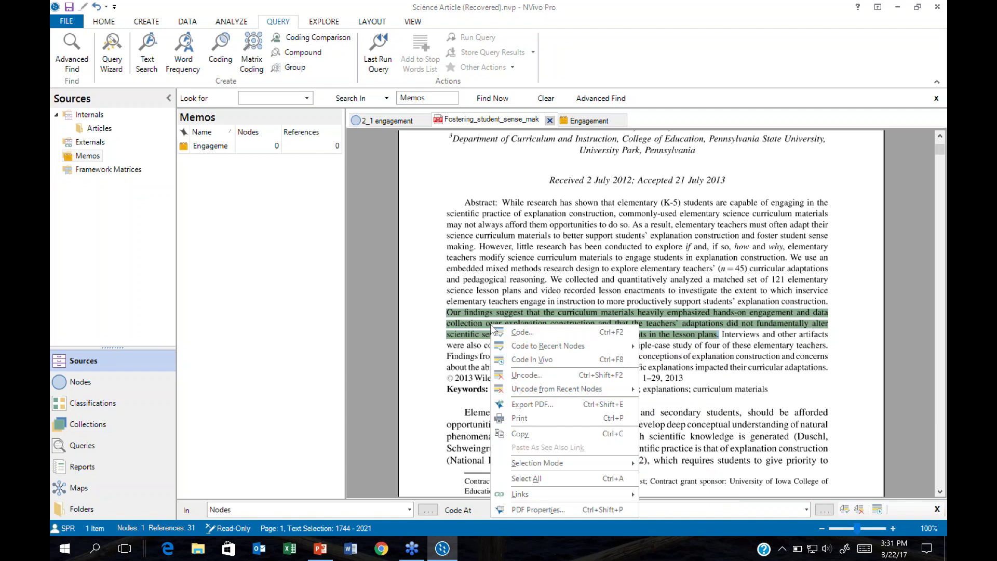
left_click(534, 434)
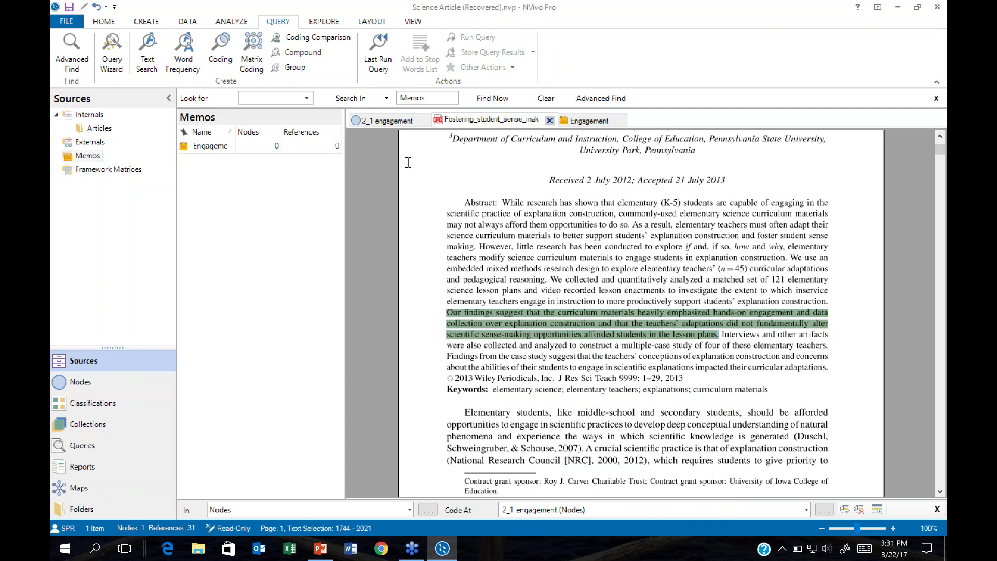
Step: Paste the copied article passage as a See Also Link on the full sentence in the Engagement memo
left_click(587, 122)
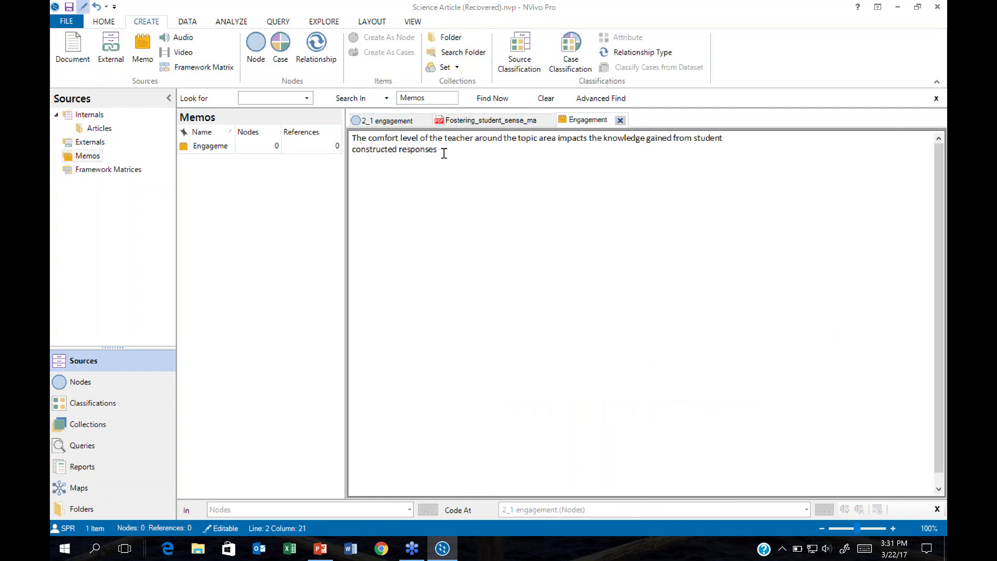
left_click_drag(438, 150, 352, 138)
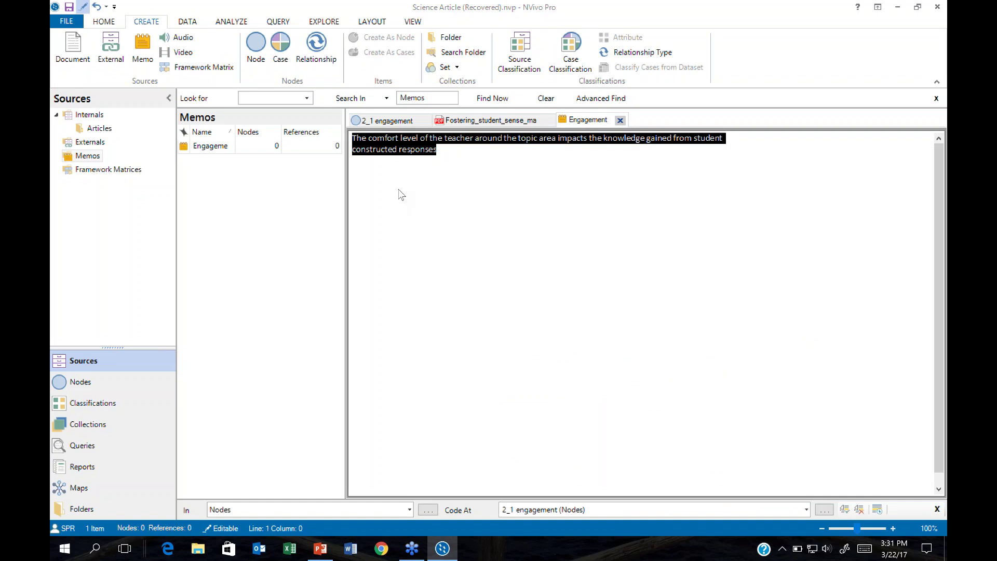
right_click(404, 146)
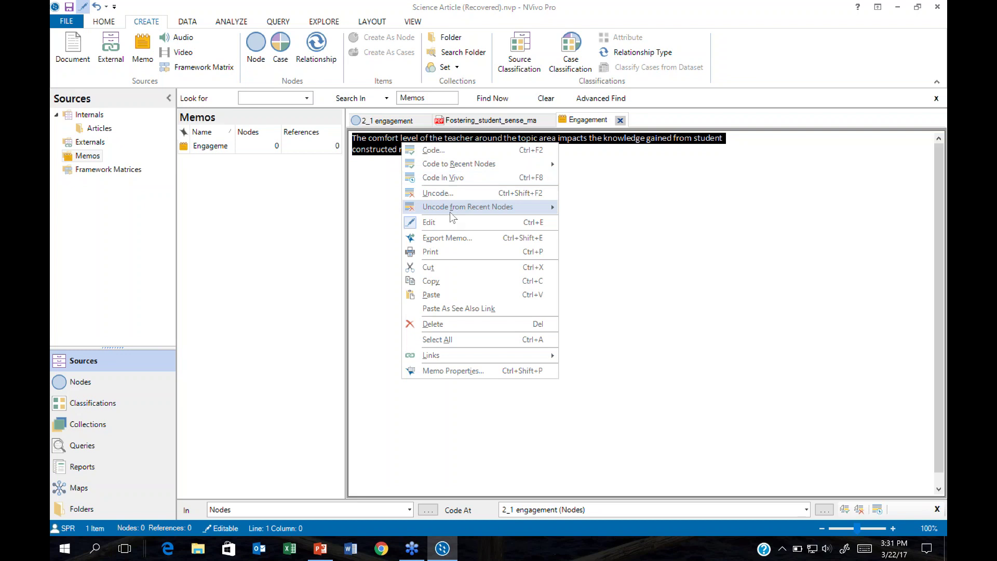
left_click(484, 309)
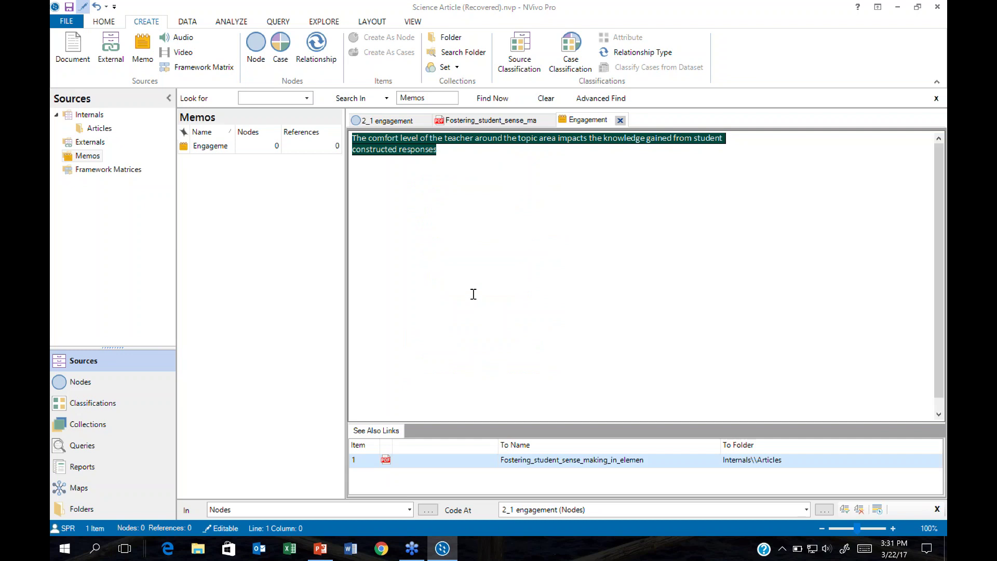
Step: Follow the Engagement memo's See Also Link to the highlighted passage in the Fostering student sense making article, and return to the memo
left_click(450, 148)
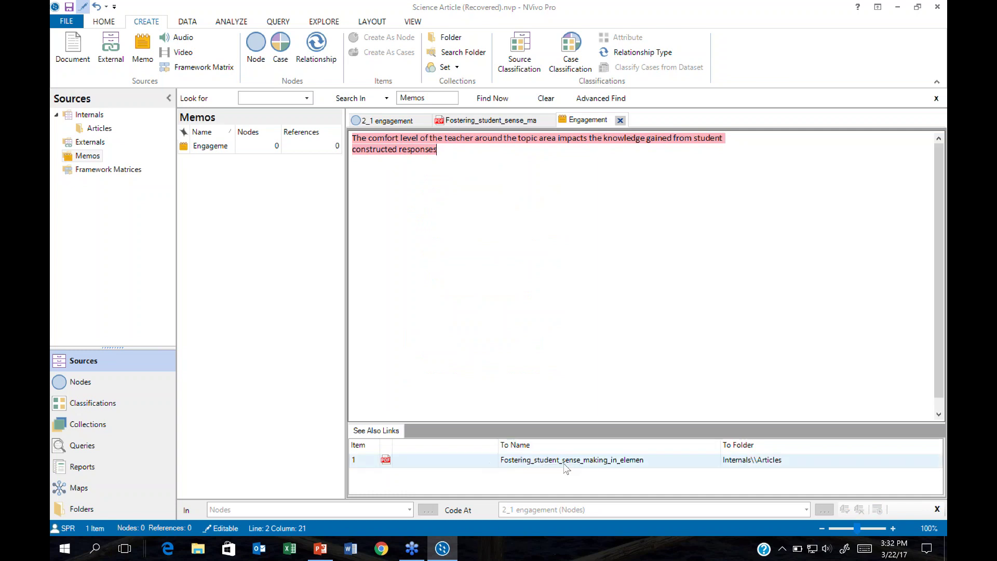
left_click(386, 154)
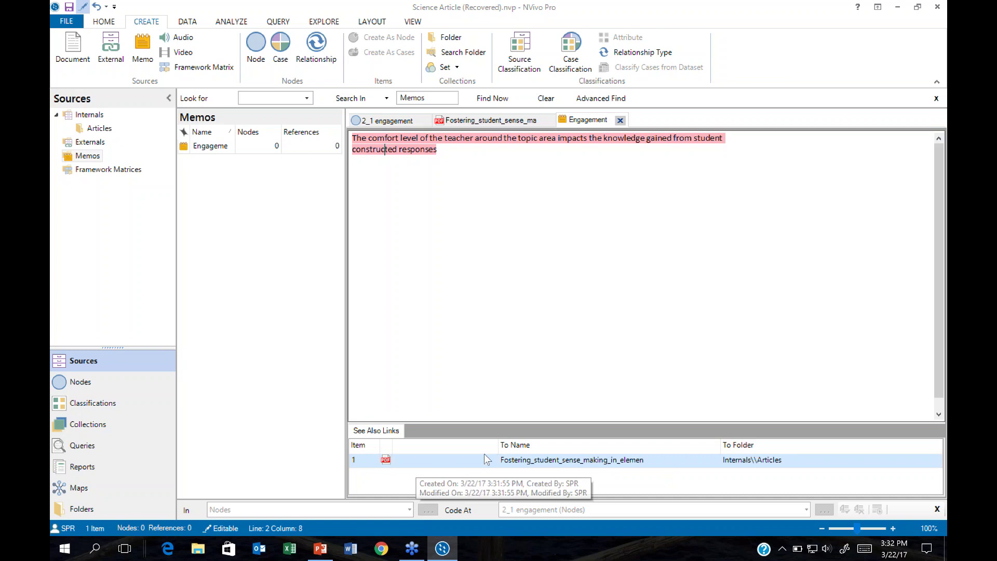
left_click(385, 459)
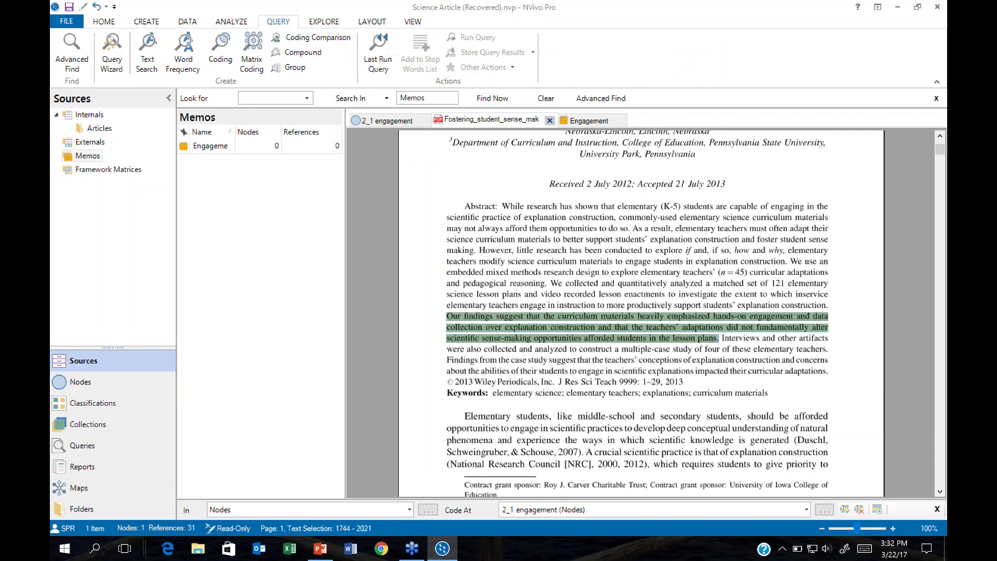
left_click(589, 123)
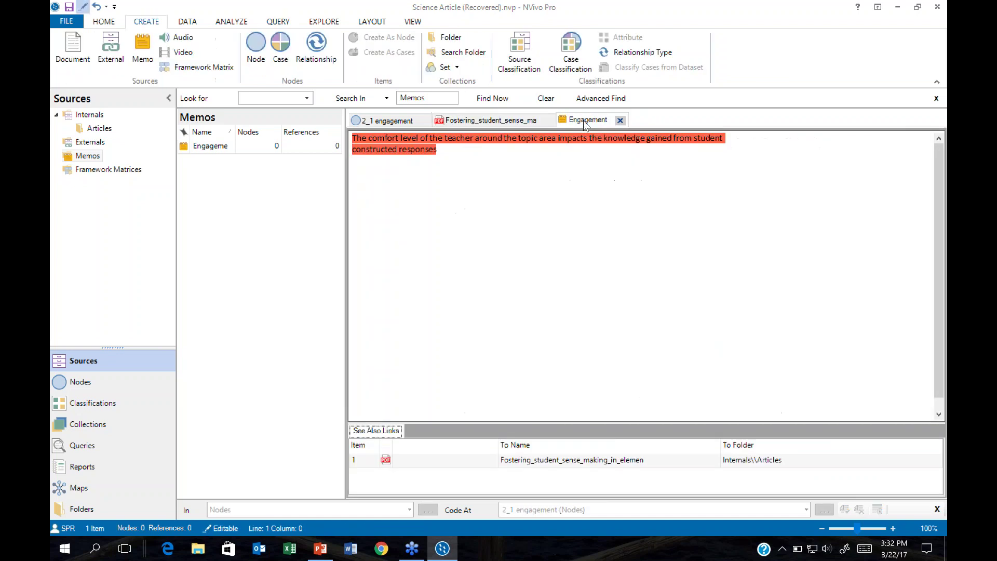
Step: Export the Engagement memo with its See Also Links as Engagement.docx, open it on export in Word 2016, and return to NVivo
left_click(456, 164)
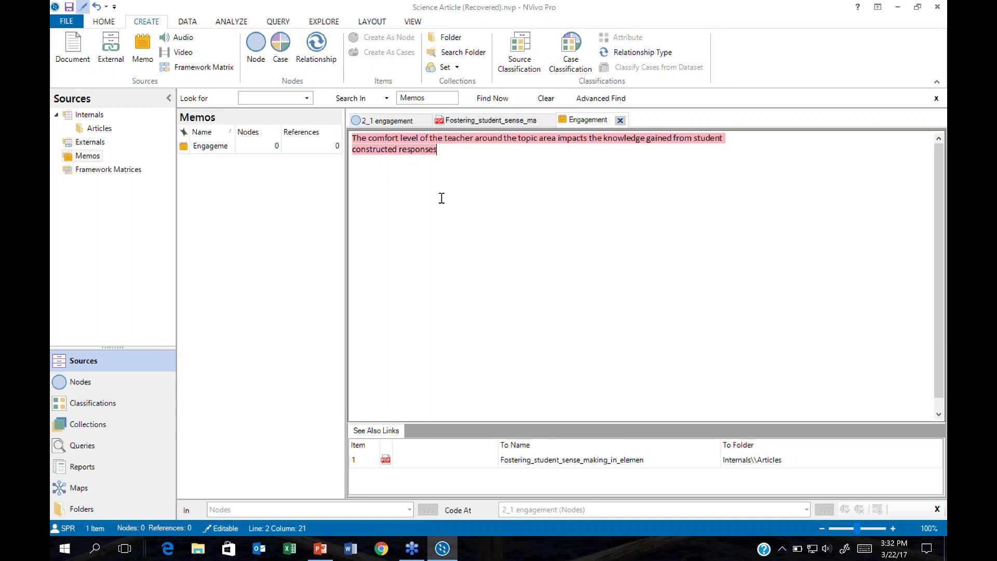
right_click(469, 200)
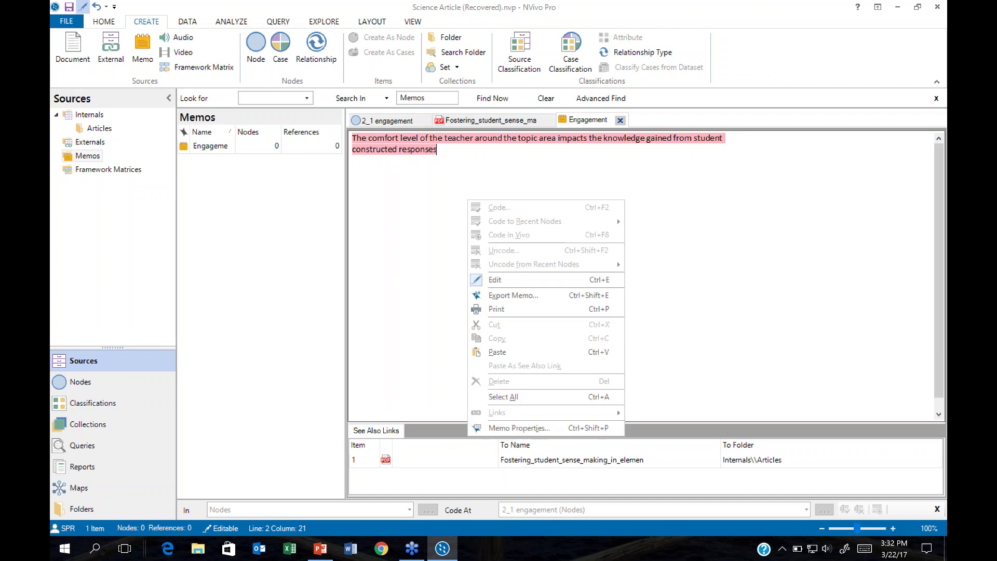
left_click(529, 301)
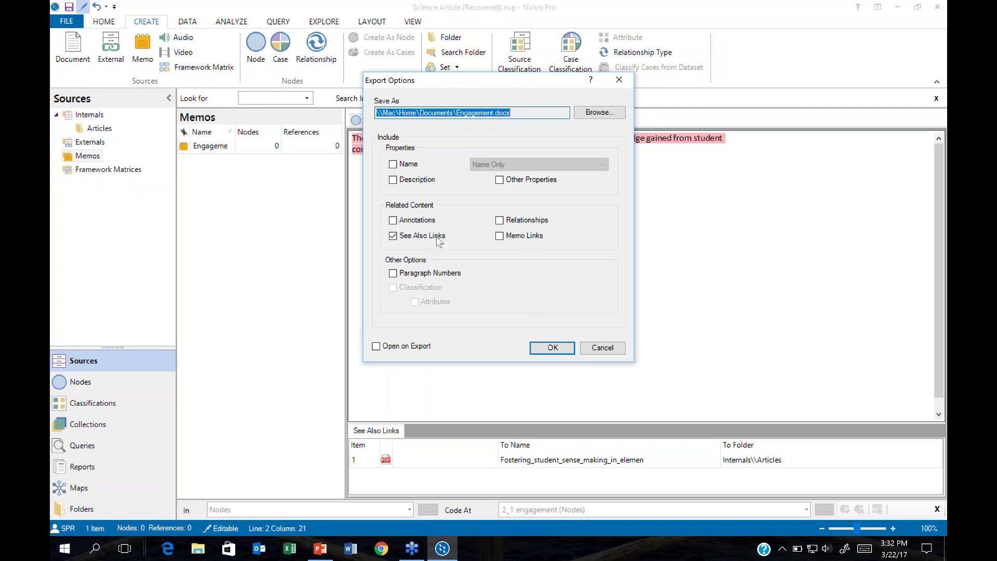
left_click(377, 348)
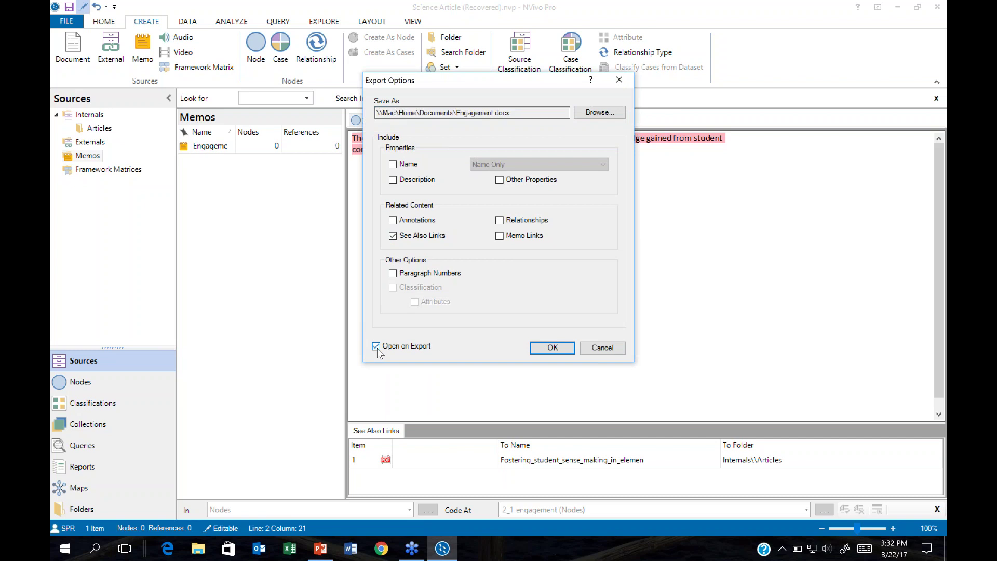
left_click(551, 348)
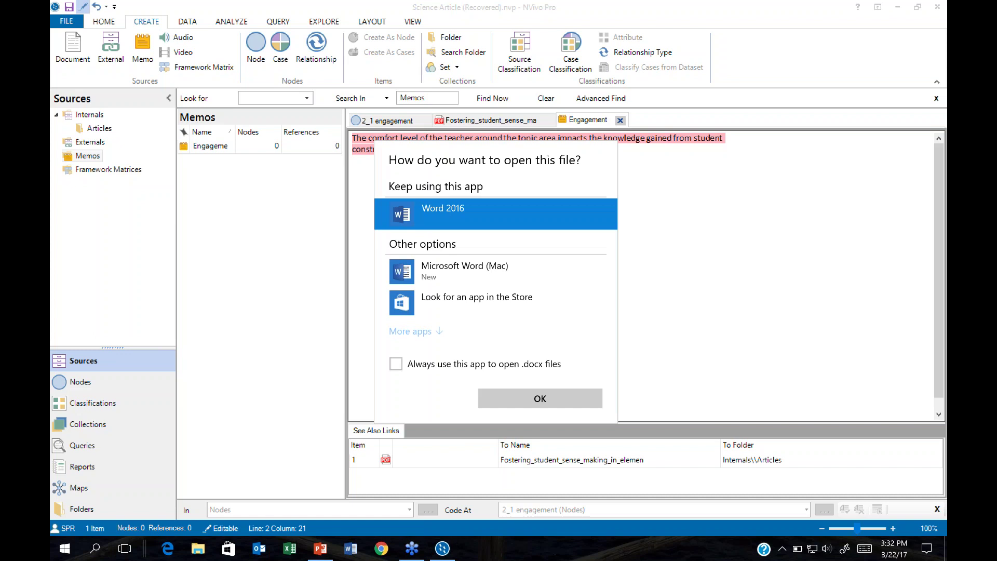
left_click(534, 404)
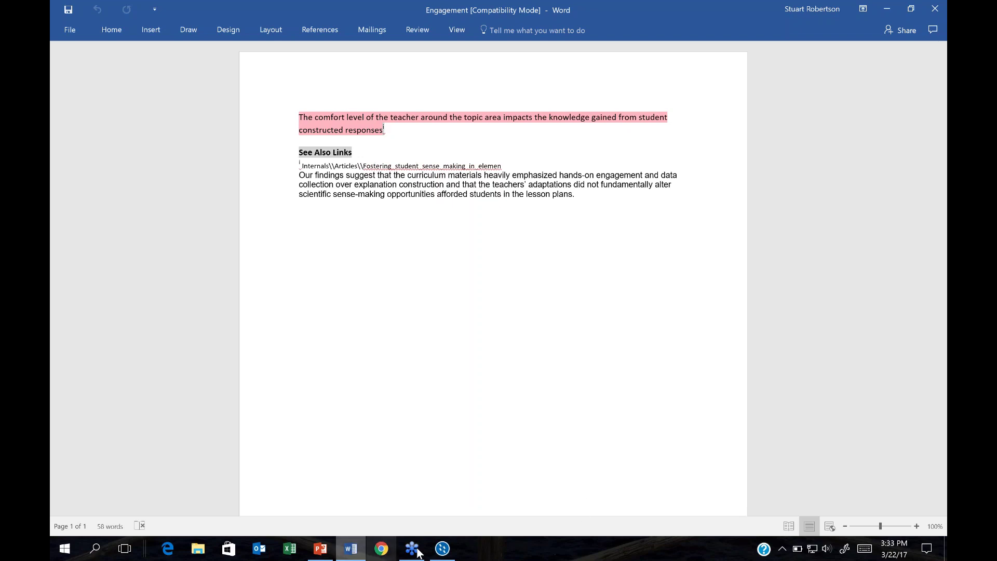
left_click(444, 555)
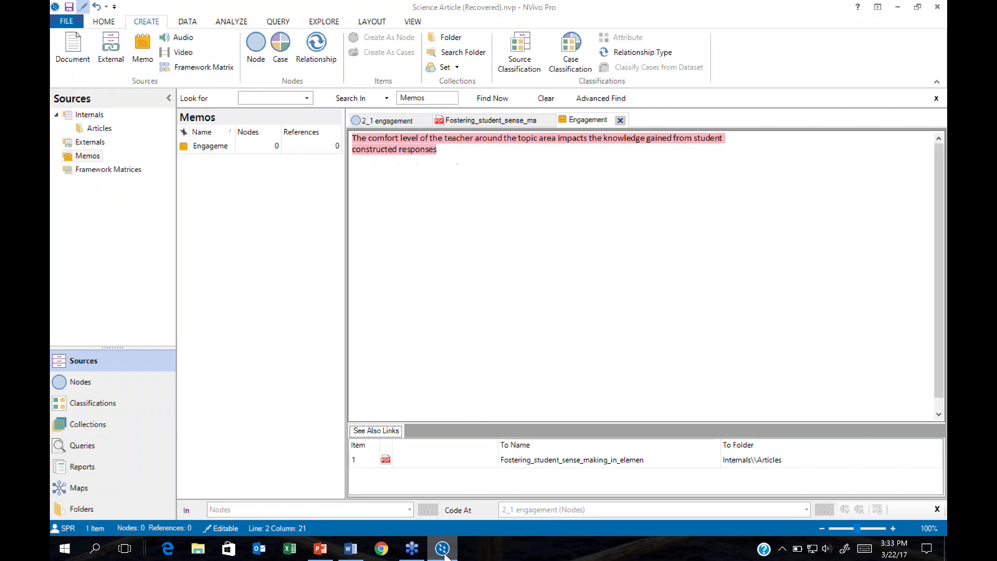
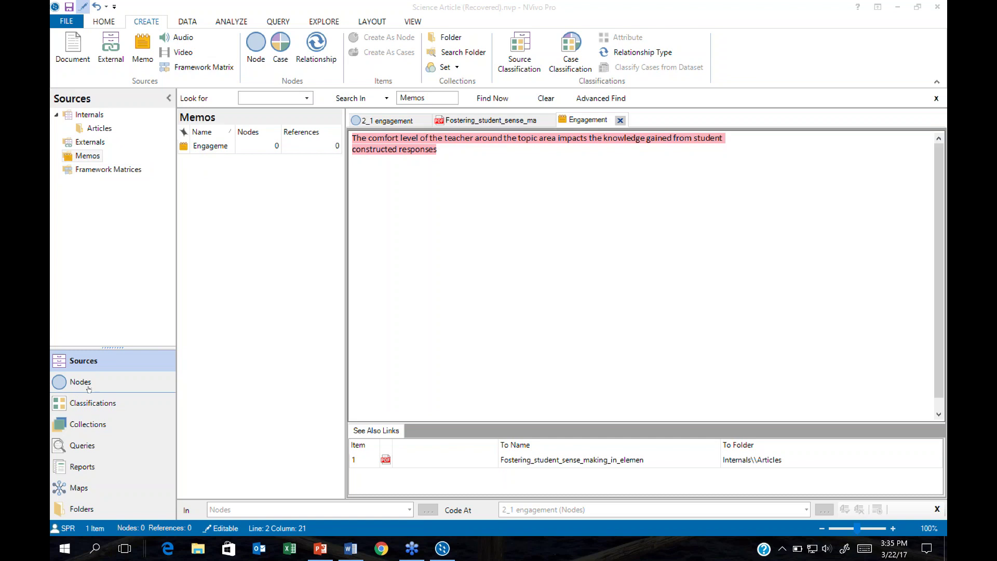
Step: Show the title page of the Fostering student sense making article alongside the Cases folder
left_click(475, 122)
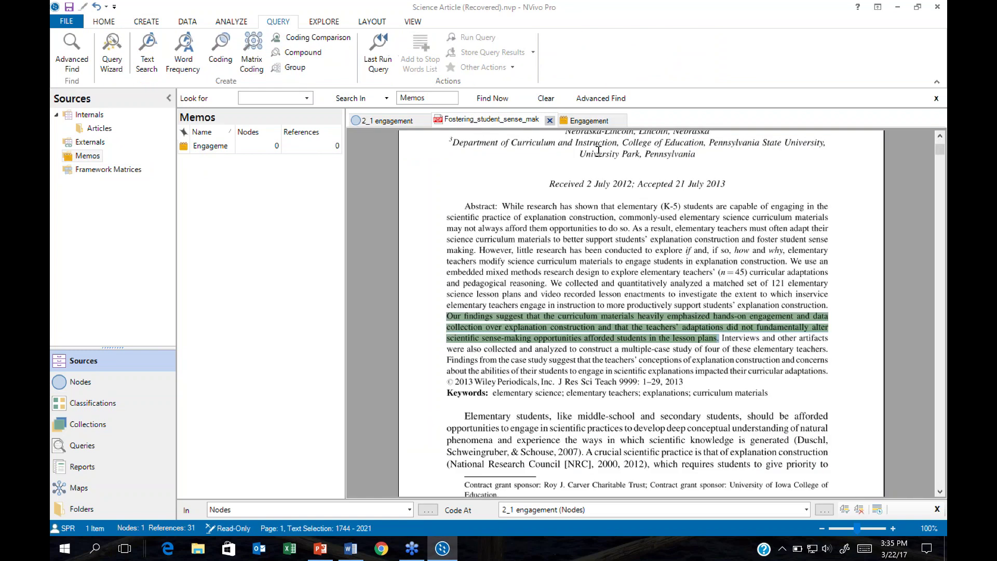
left_click(512, 163)
left_click_drag(511, 206, 509, 229)
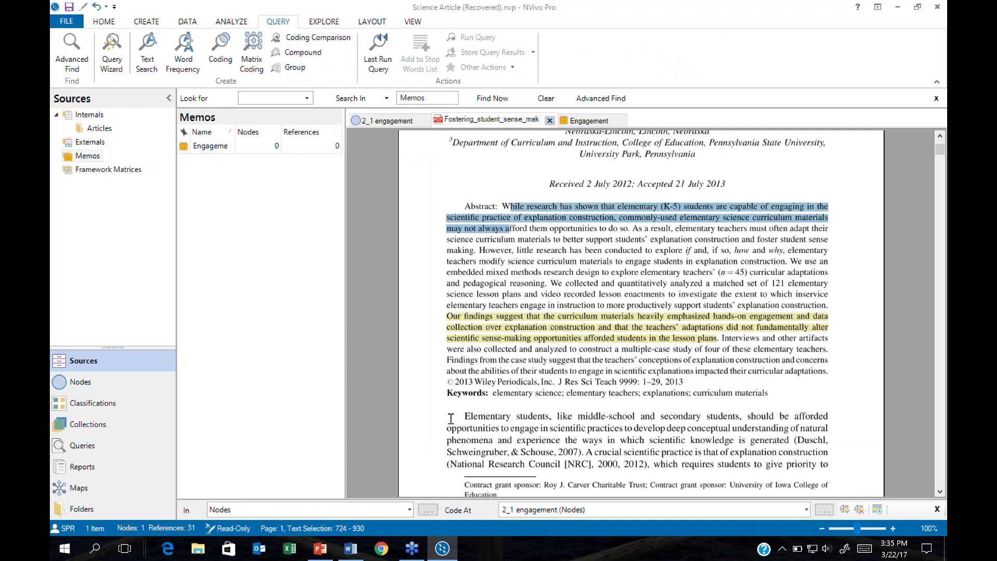
scroll(450, 418, "down", 5)
scroll(450, 419, "up", 8)
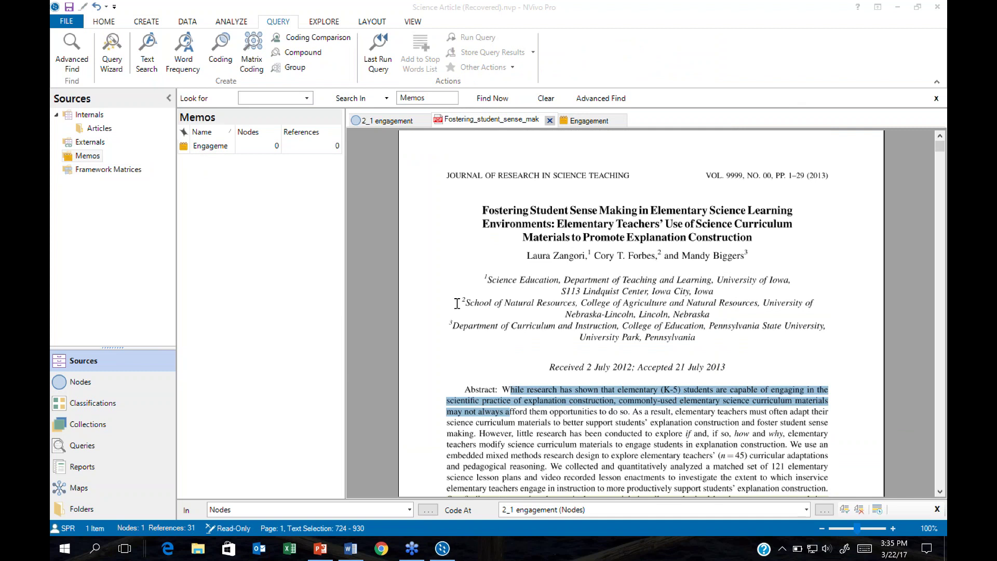
left_click(81, 382)
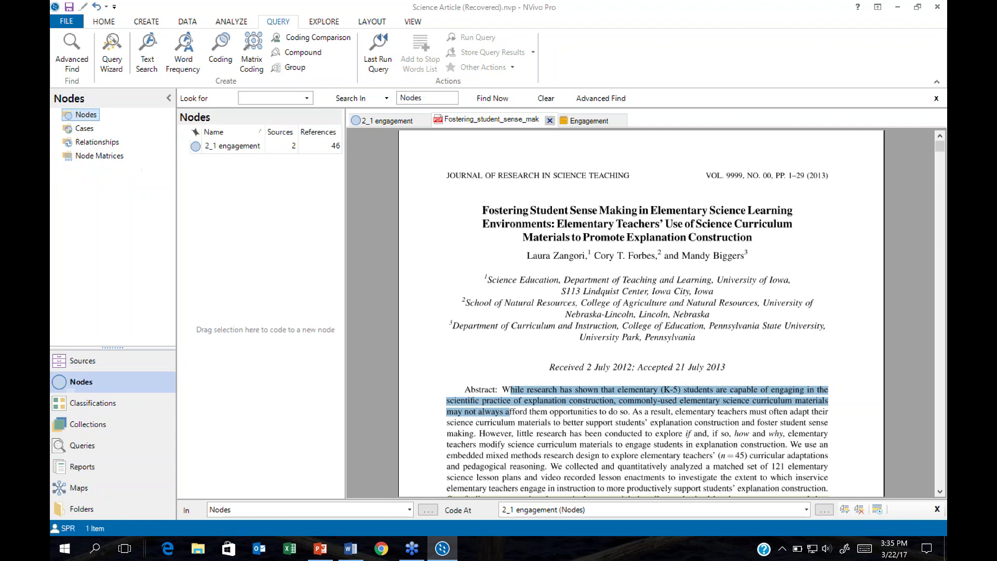
left_click(83, 128)
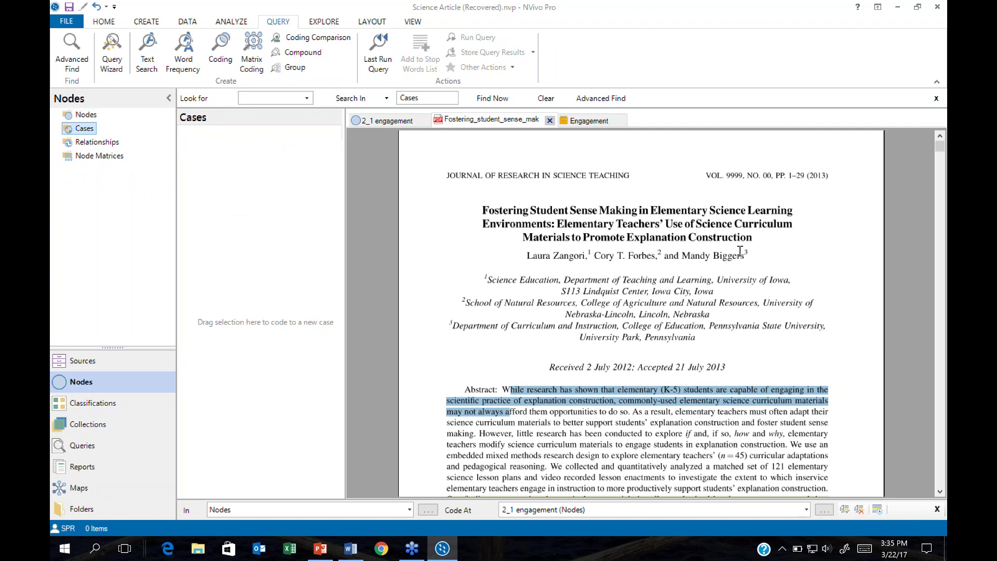
Step: Create a case in the Cases folder named with the surnames of the displayed article's three authors
left_click_drag(752, 257, 215, 272)
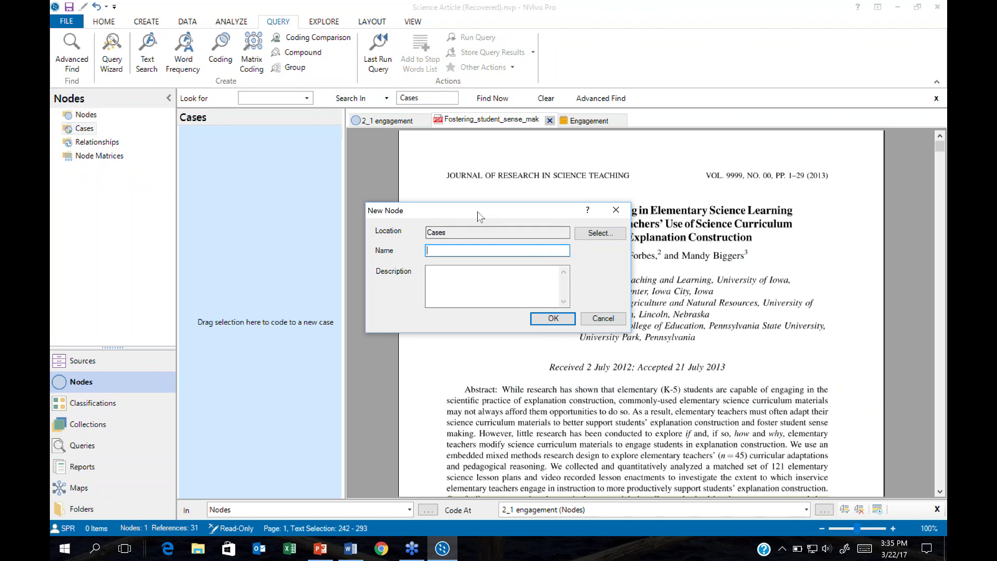
left_click(603, 318)
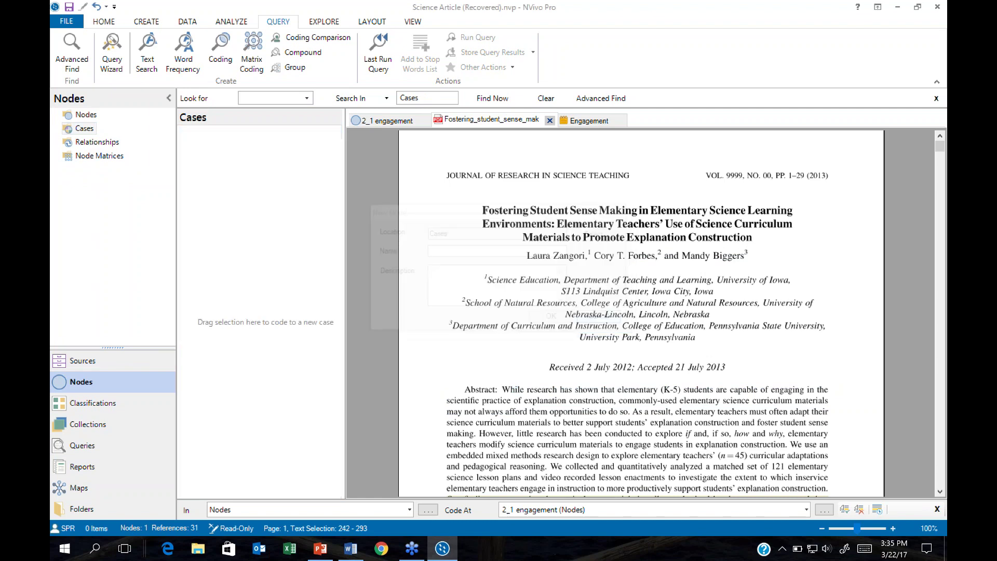
right_click(216, 196)
left_click(240, 200)
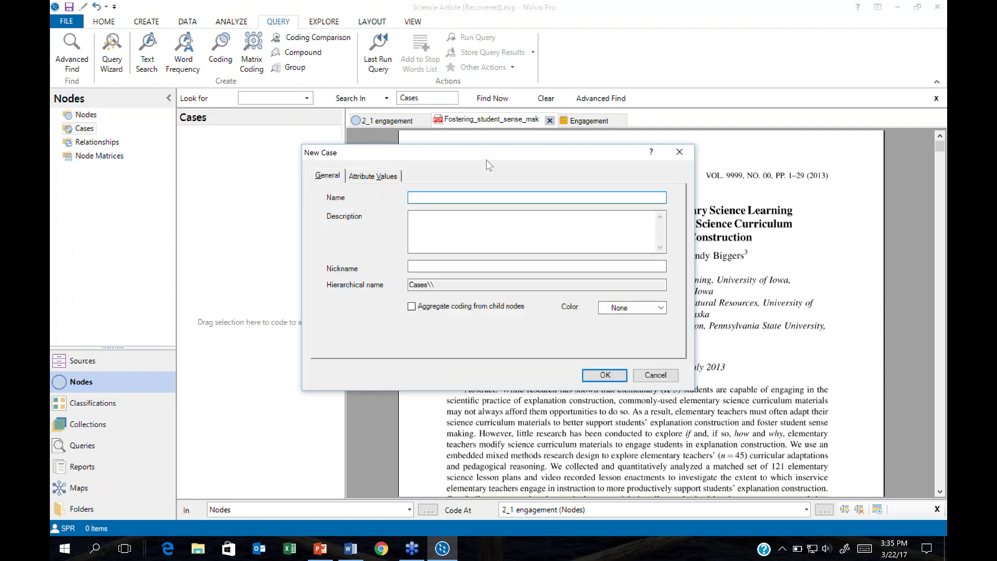
left_click_drag(486, 160, 416, 301)
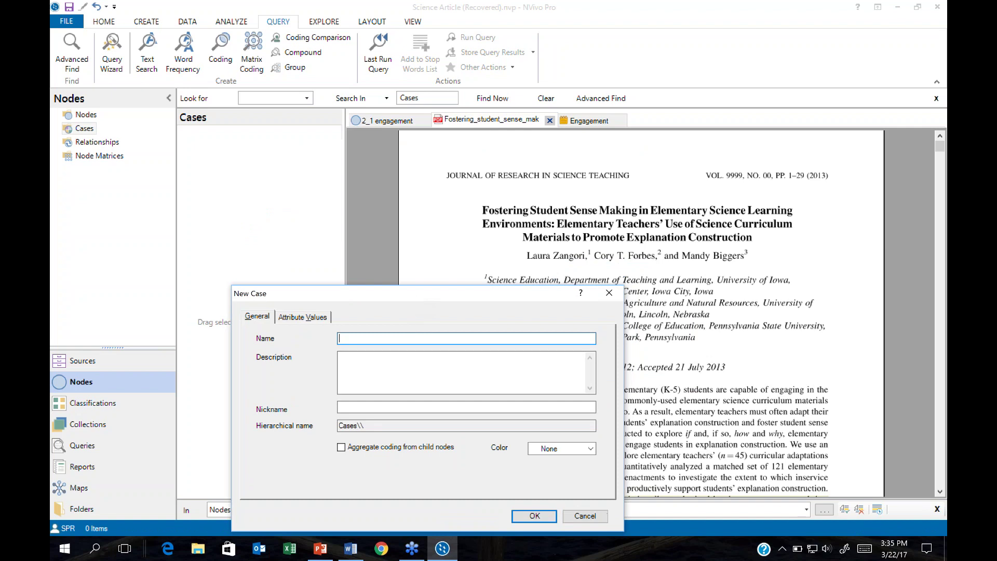
type("Zangori Forbes Biggers")
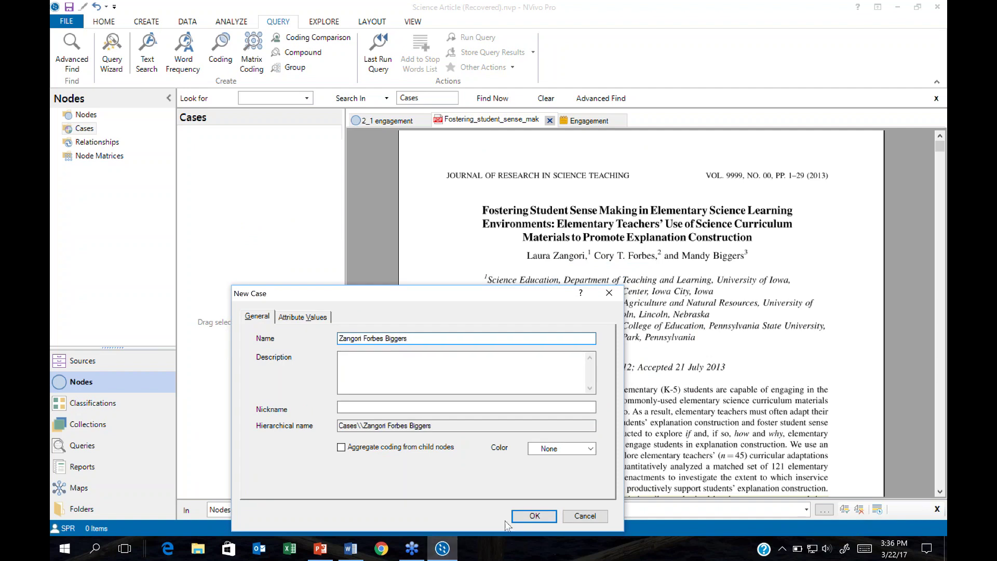
left_click(539, 519)
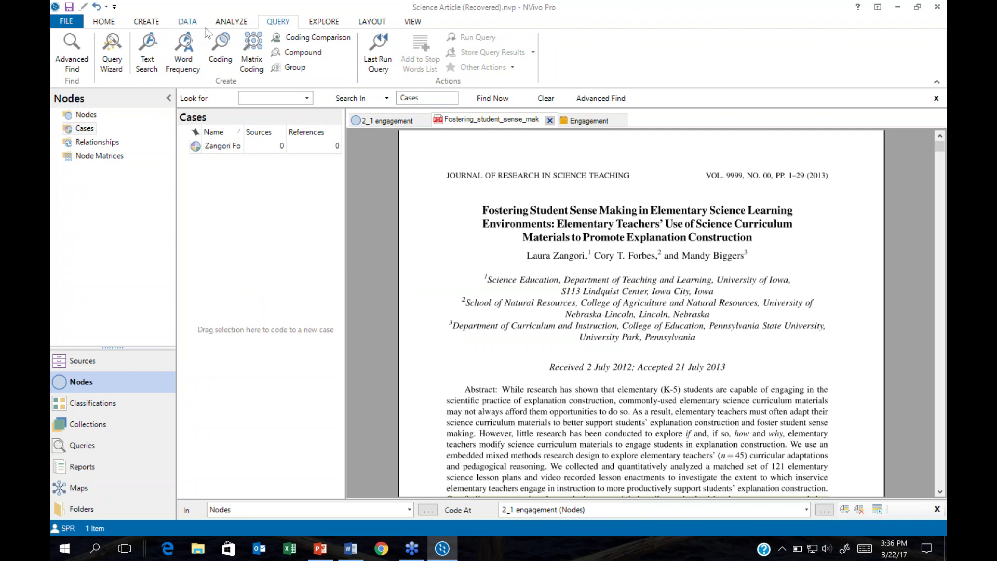
Step: Code the whole Fostering student sense making article from the Articles folder to the case named after its authors
left_click(233, 23)
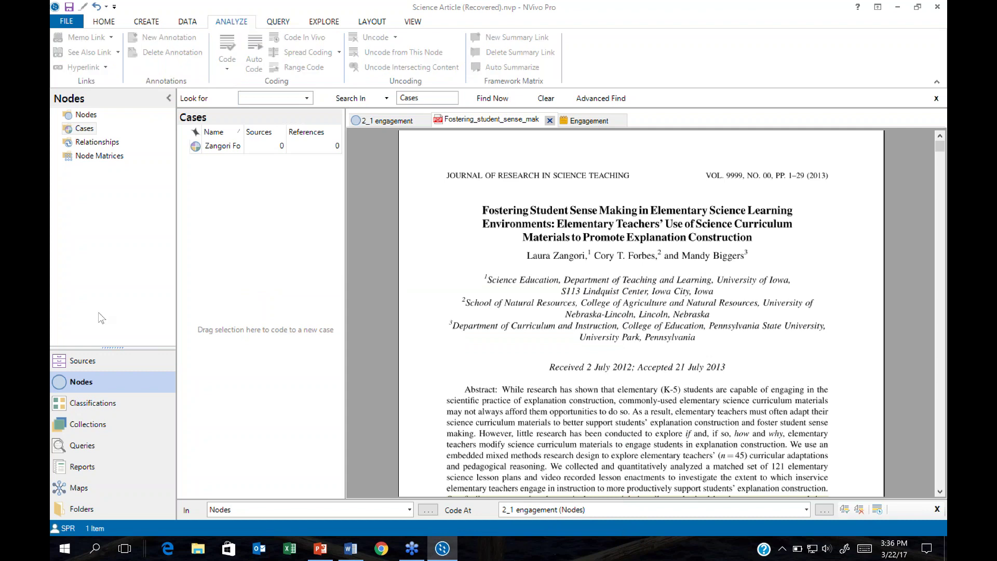
left_click(90, 364)
left_click(87, 156)
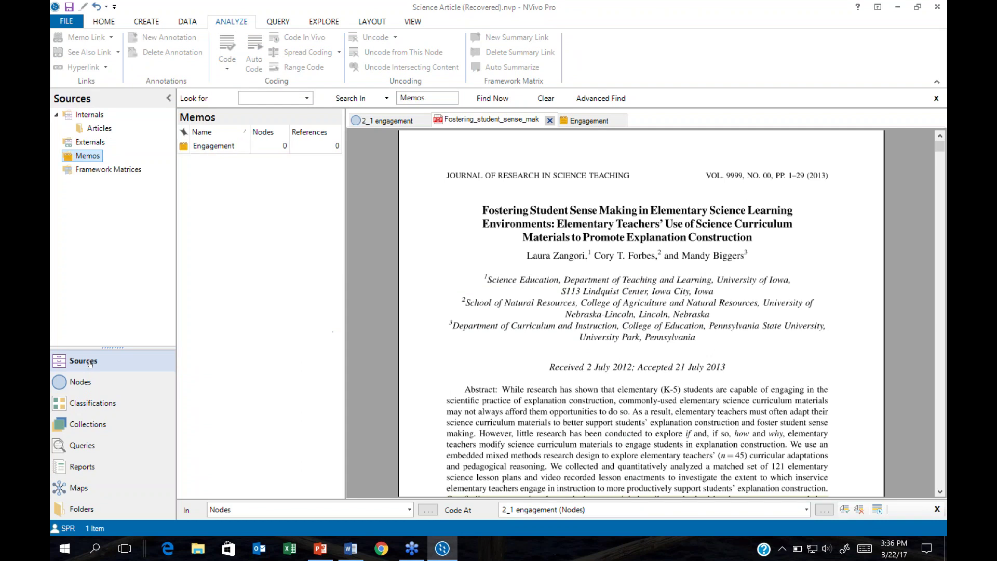
left_click(97, 130)
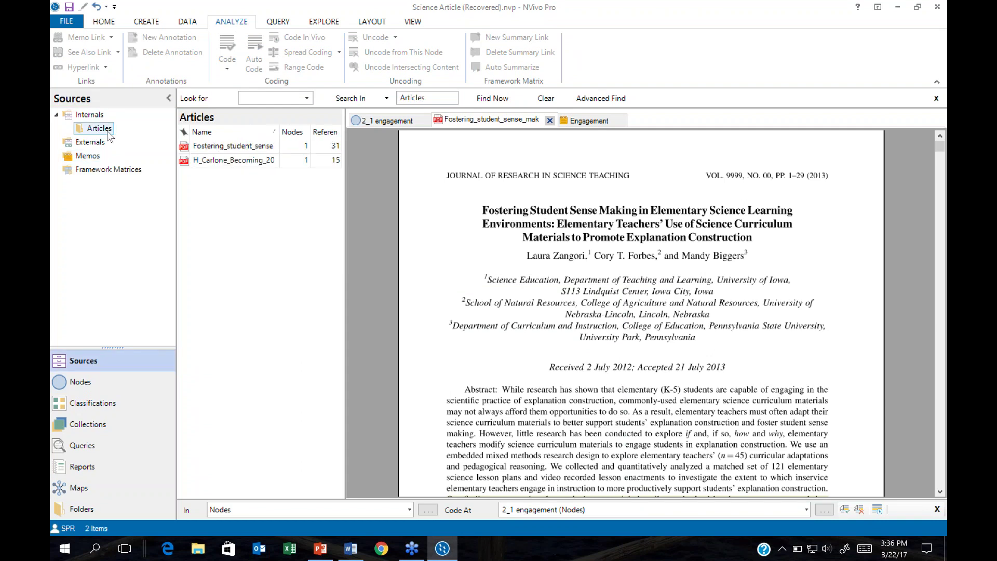
left_click(241, 148)
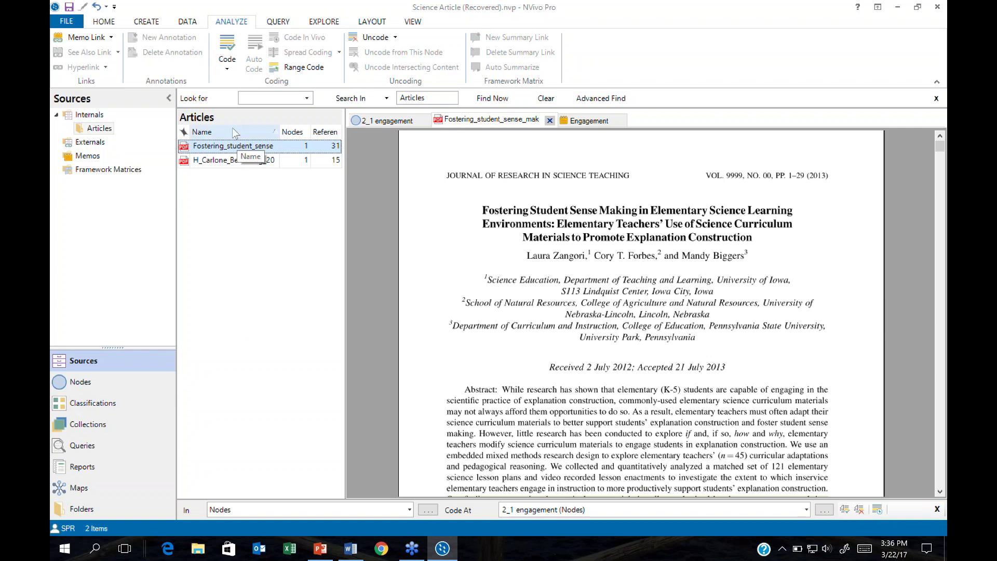
left_click(226, 69)
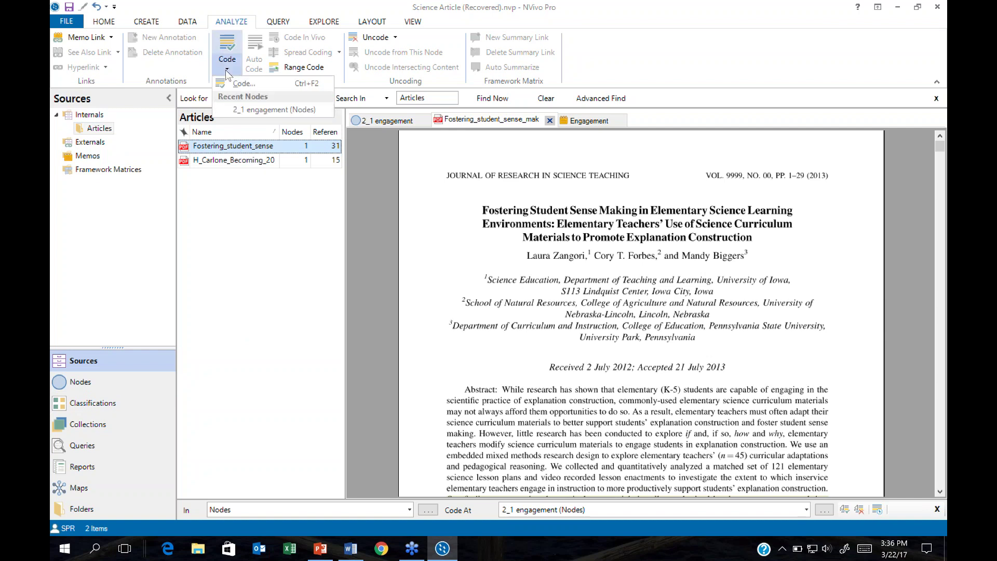
left_click(241, 83)
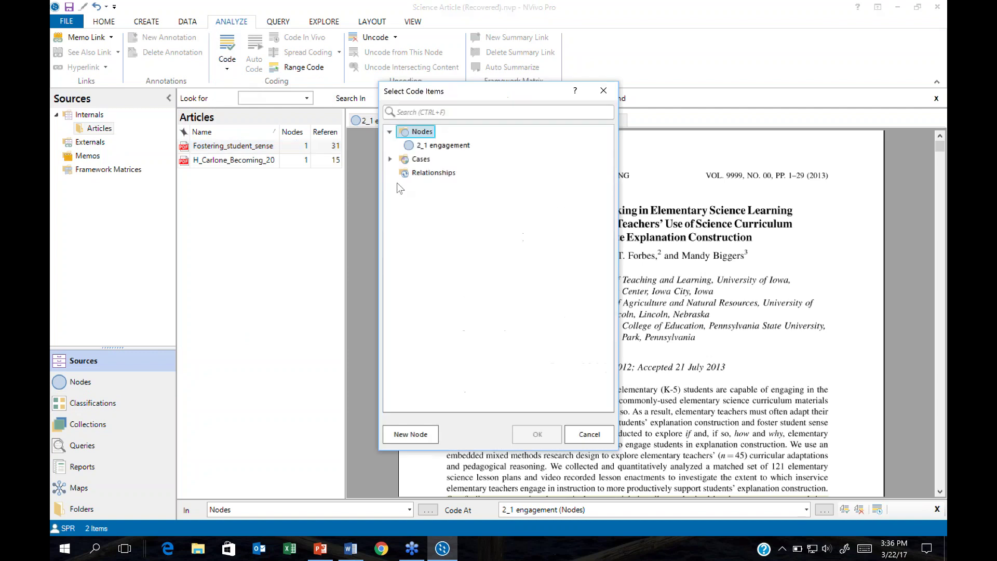
left_click(390, 159)
left_click(452, 172)
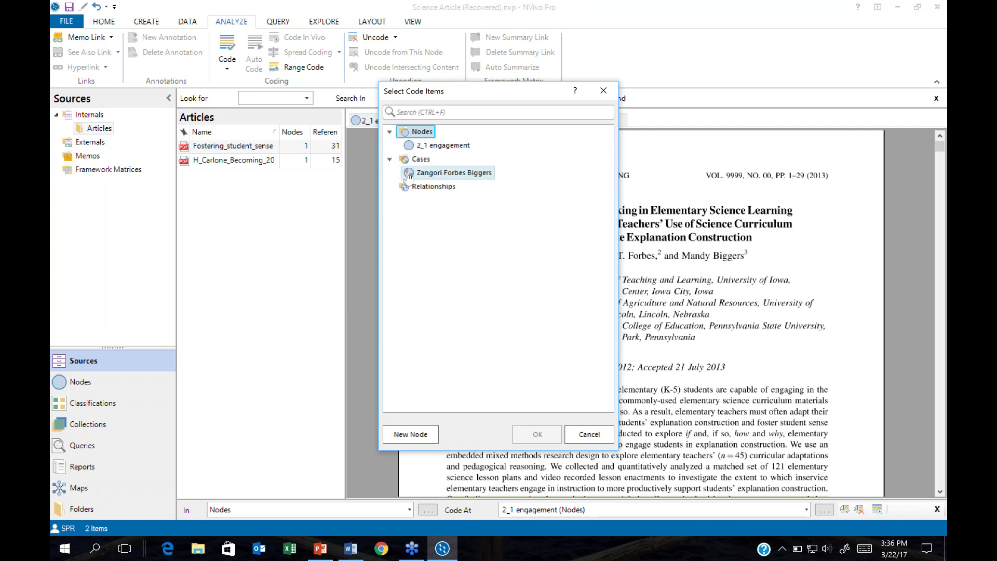
left_click(537, 434)
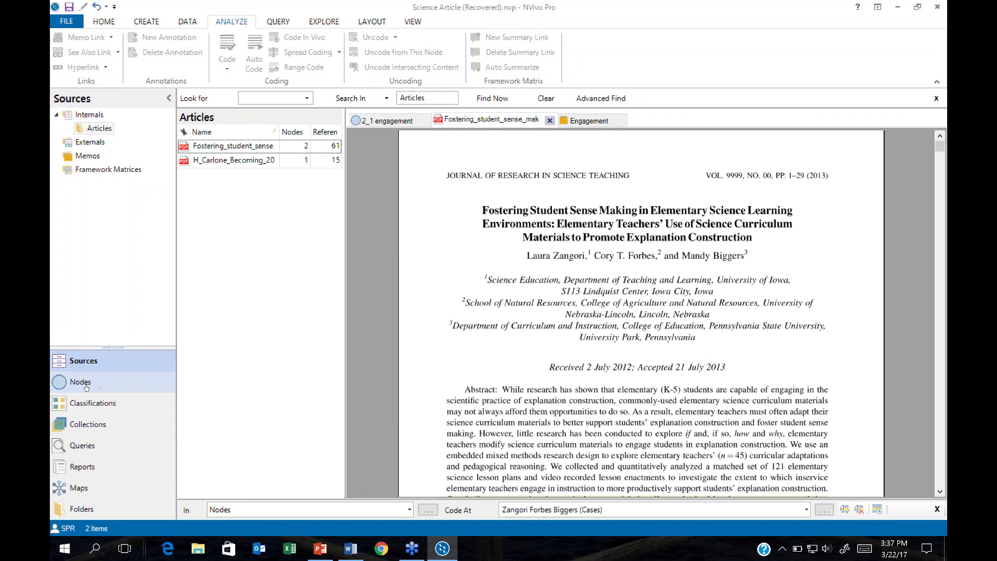
Step: Start a new framework matrix in the Framework Matrices folder and name it Authors comparison
left_click(91, 173)
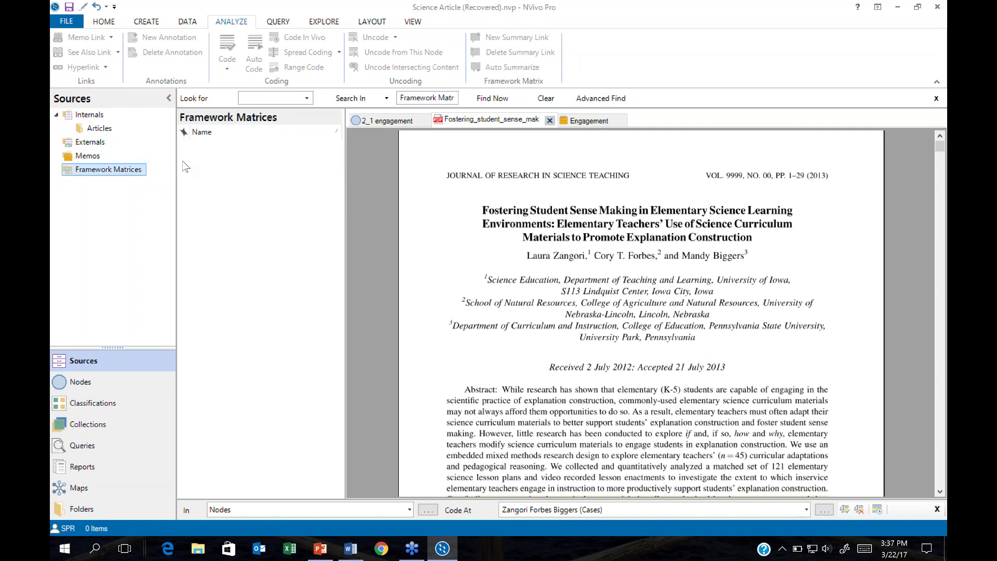
right_click(215, 165)
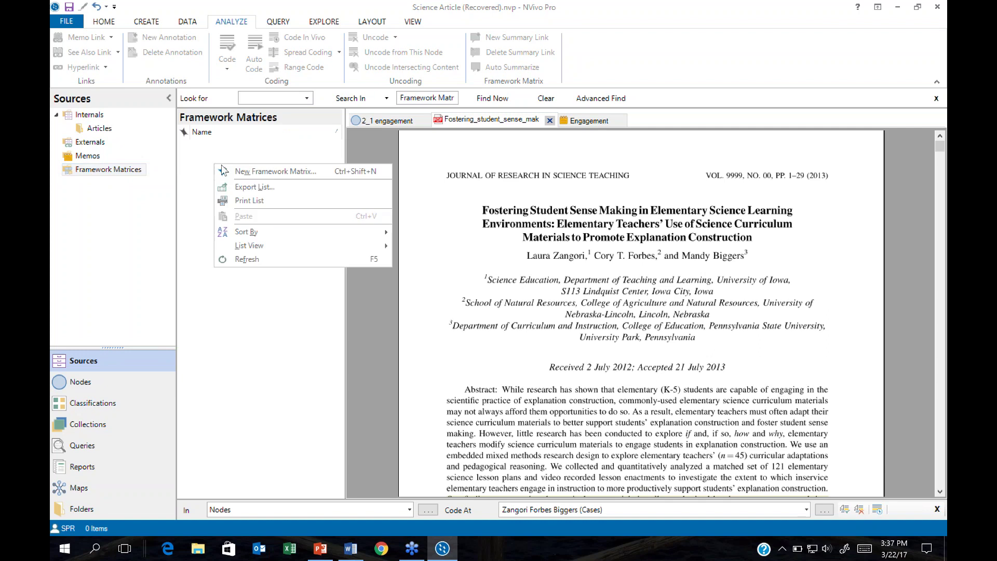
left_click(245, 172)
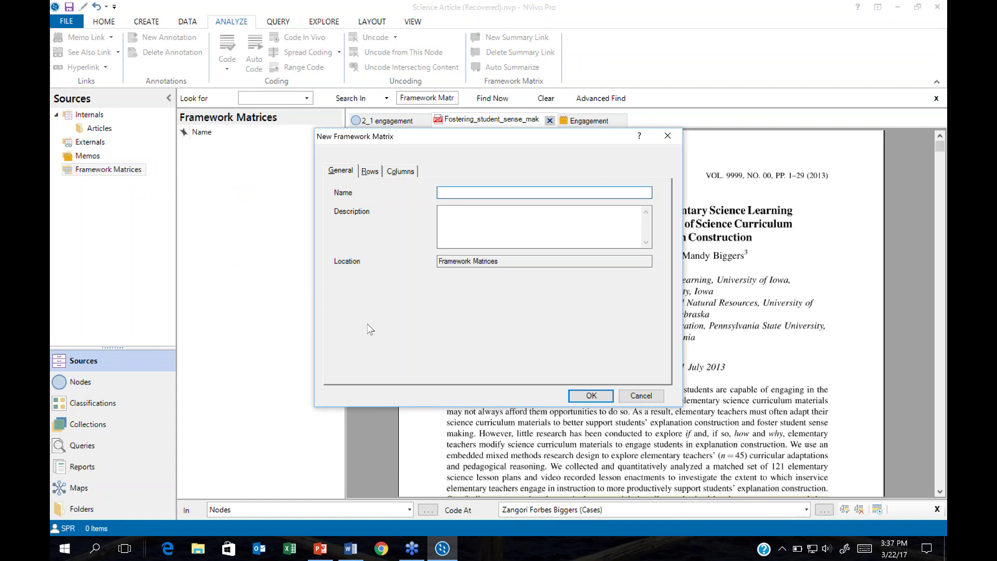
type("Authors")
type("comparison")
left_click(591, 397)
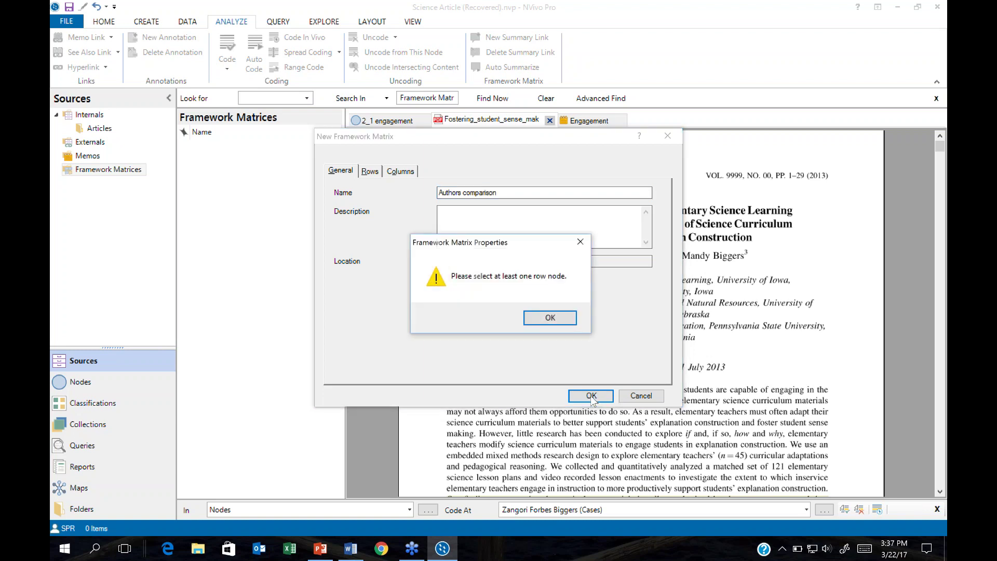
left_click(540, 317)
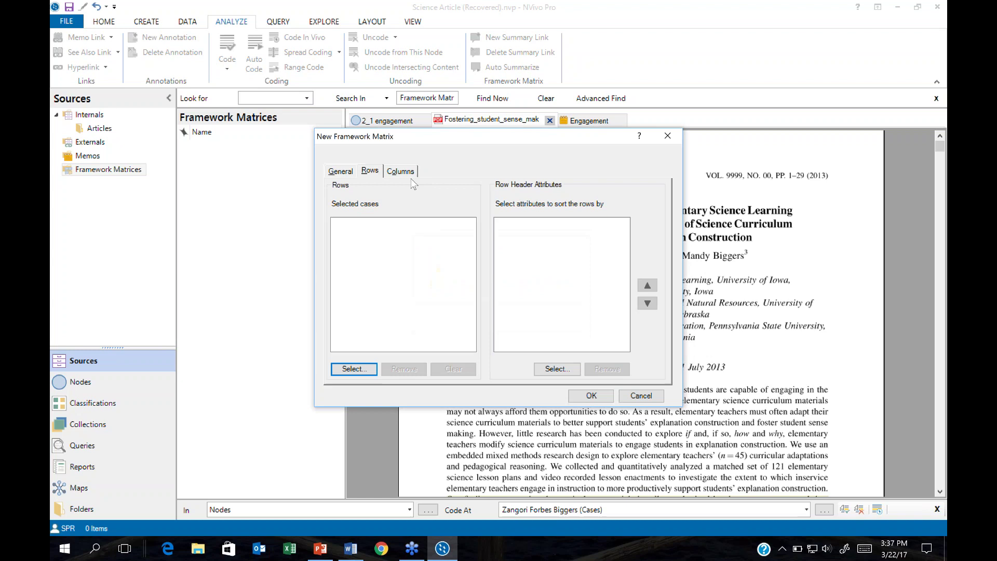
Step: Add the case named after the article's three authors as the row of the new framework matrix
left_click(353, 371)
left_click(381, 196)
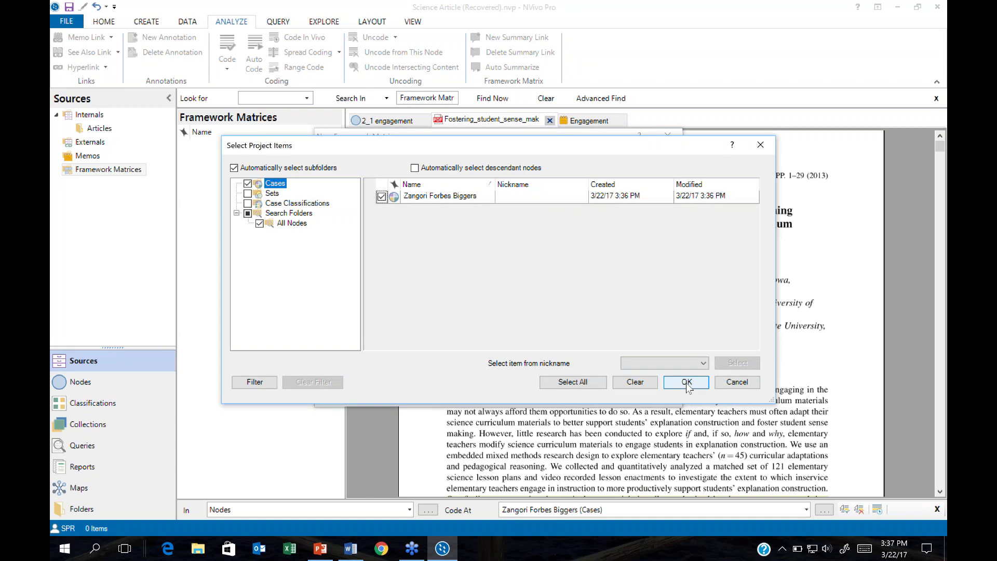
left_click(687, 383)
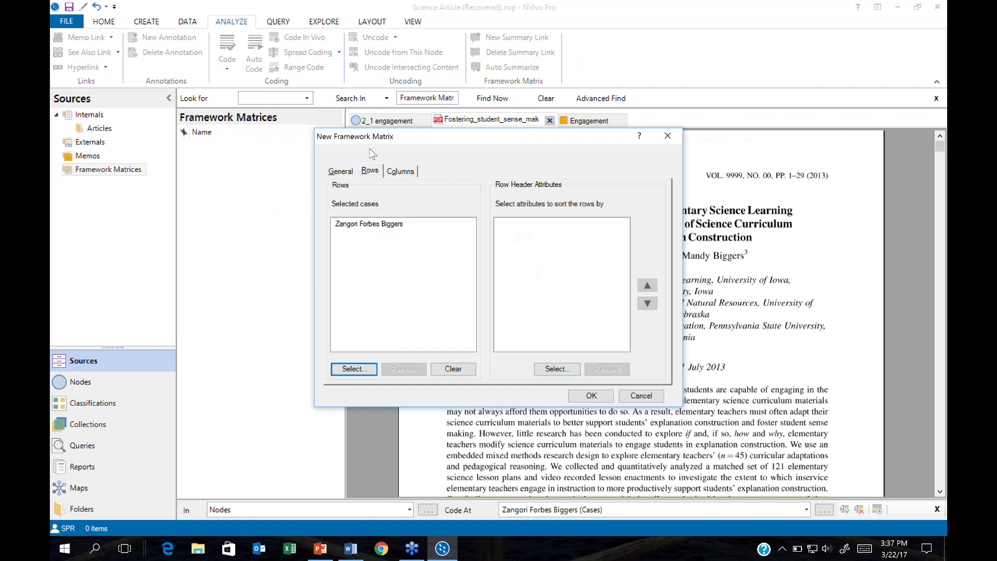
Step: Add the 2_1 engagement node as the matrix's theme column and create the framework matrix
left_click(402, 173)
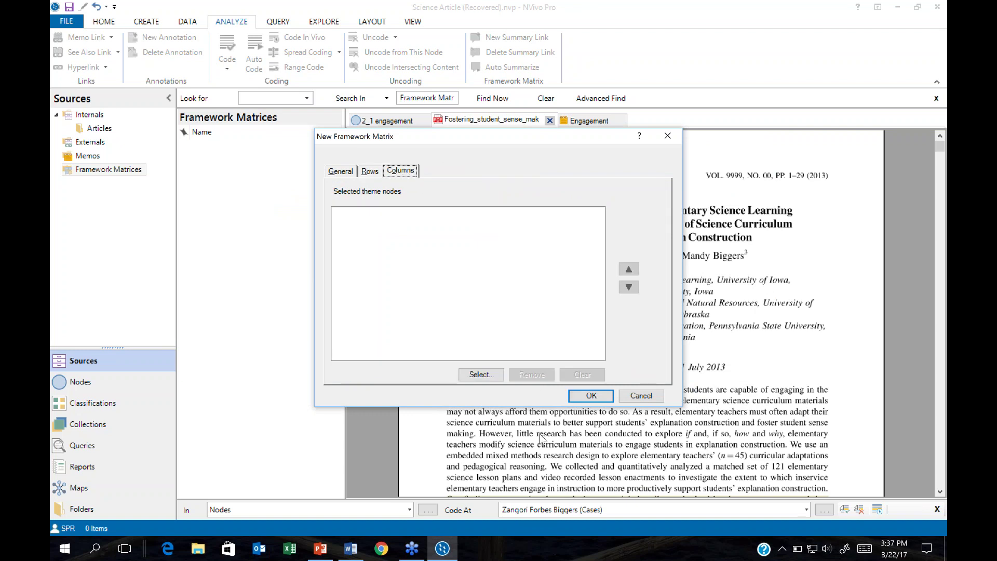
left_click(481, 374)
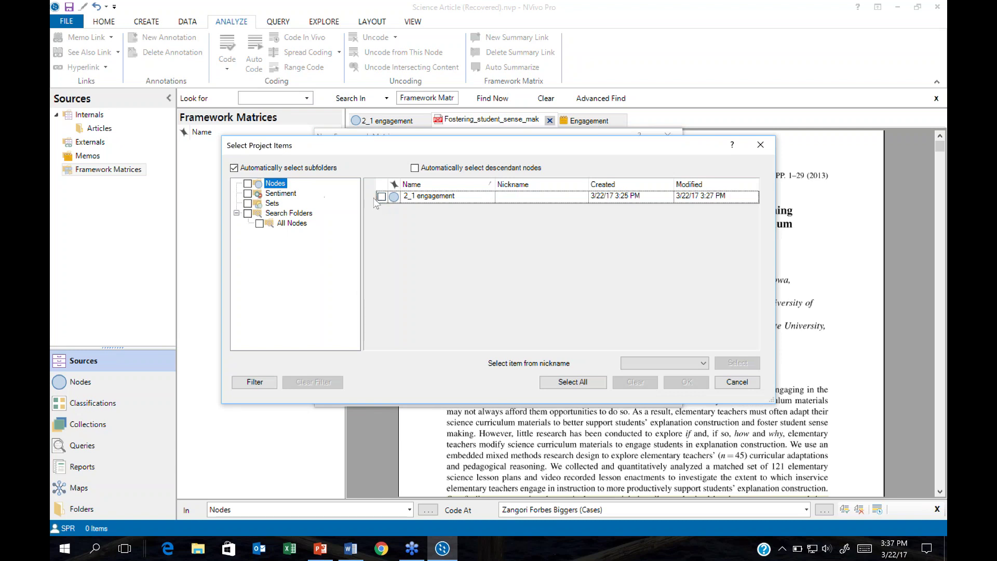
left_click(382, 197)
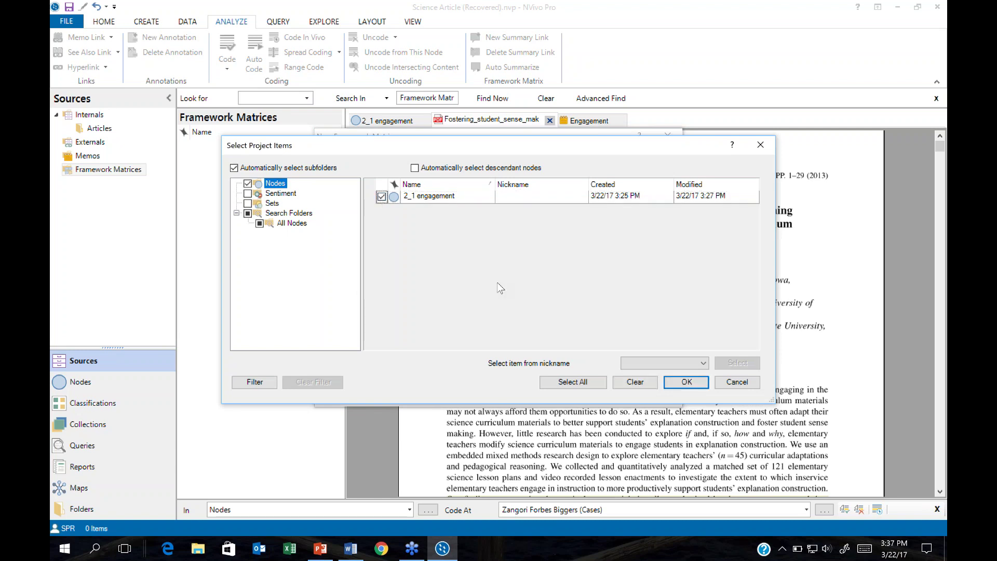
left_click(686, 383)
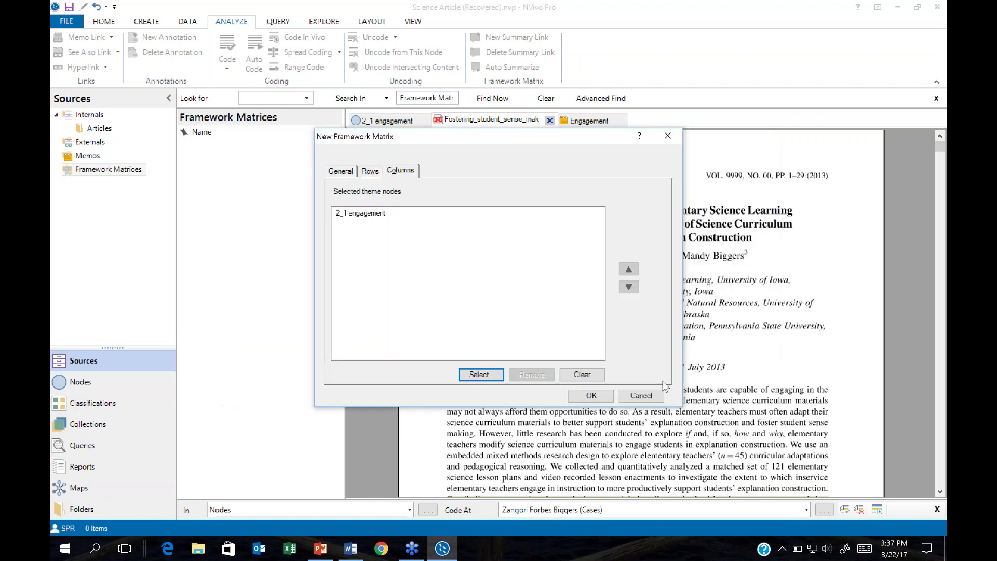
left_click(591, 396)
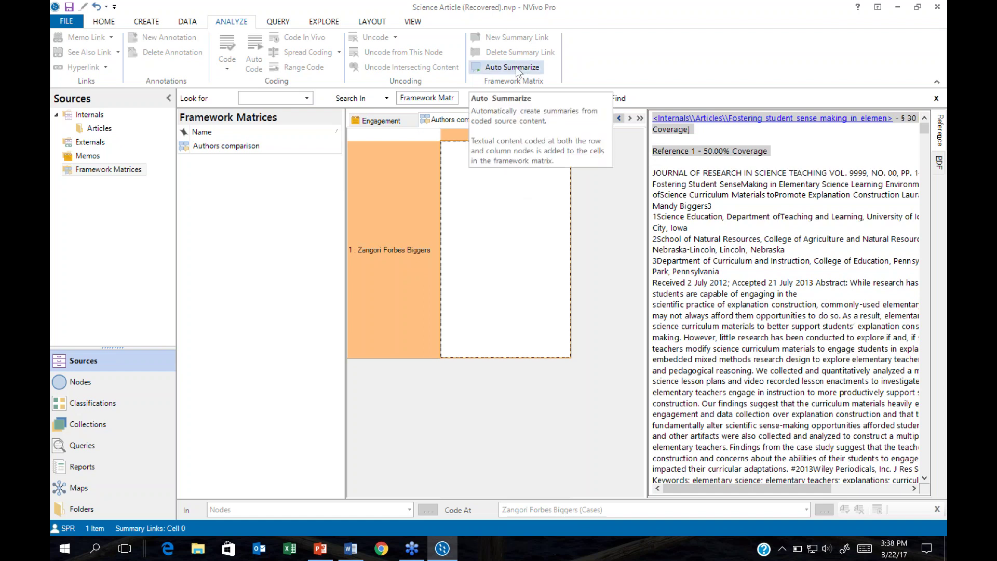
Step: Auto Summarize the Authors comparison matrix to fill its cell with the coded source content
left_click(517, 70)
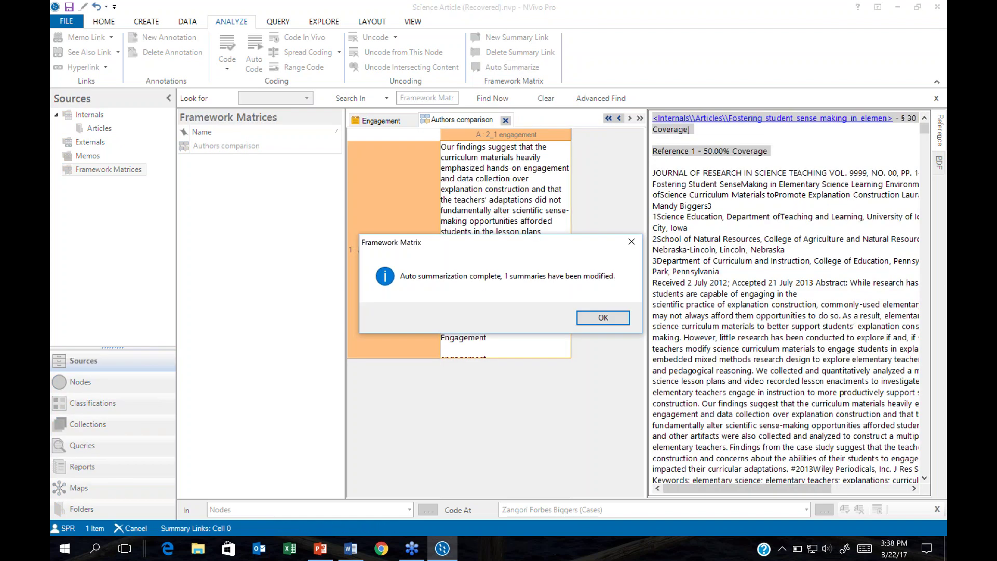
left_click(604, 317)
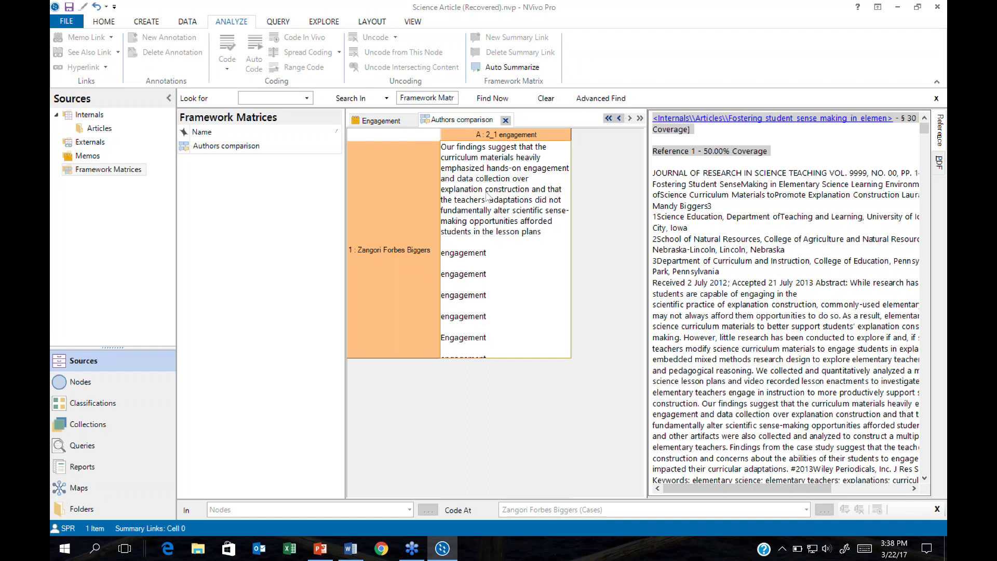
Step: Add the line "adding my own commnents" below the first coded passage in the 2_1 engagement cell, set off by a blank line
left_click(552, 242)
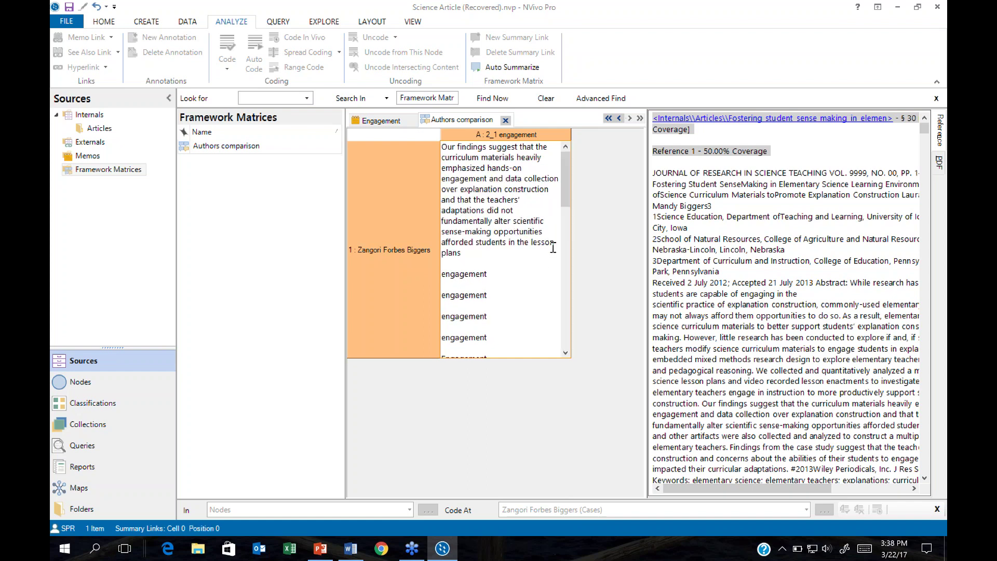
left_click(473, 254)
key("Return")
key("Return")
type("adding my own commnet")
key("BackSpace")
type("nts")
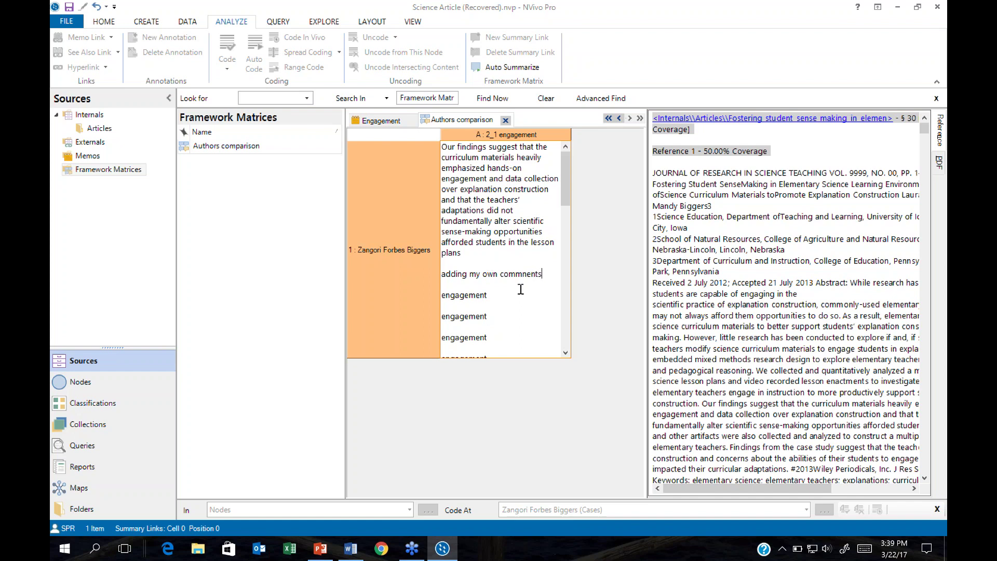
Step: Change the font color of the added comment line in the matrix cell to red
left_click_drag(549, 275, 451, 277)
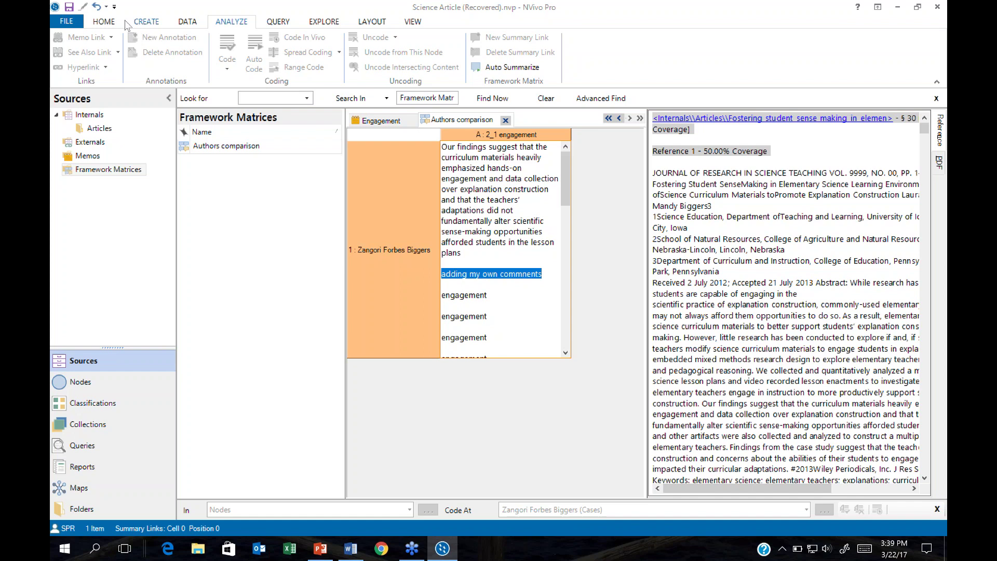
left_click(104, 22)
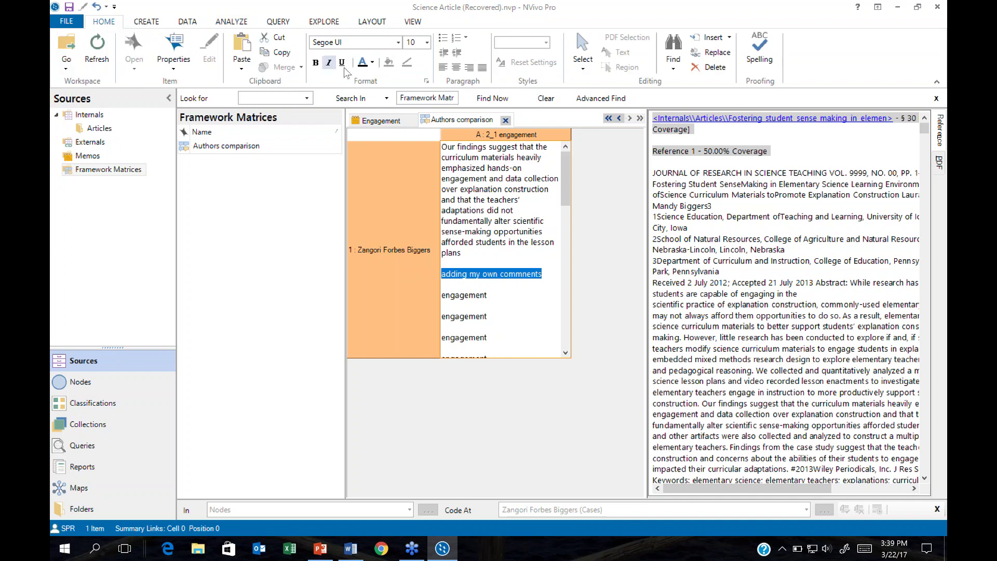
left_click(372, 62)
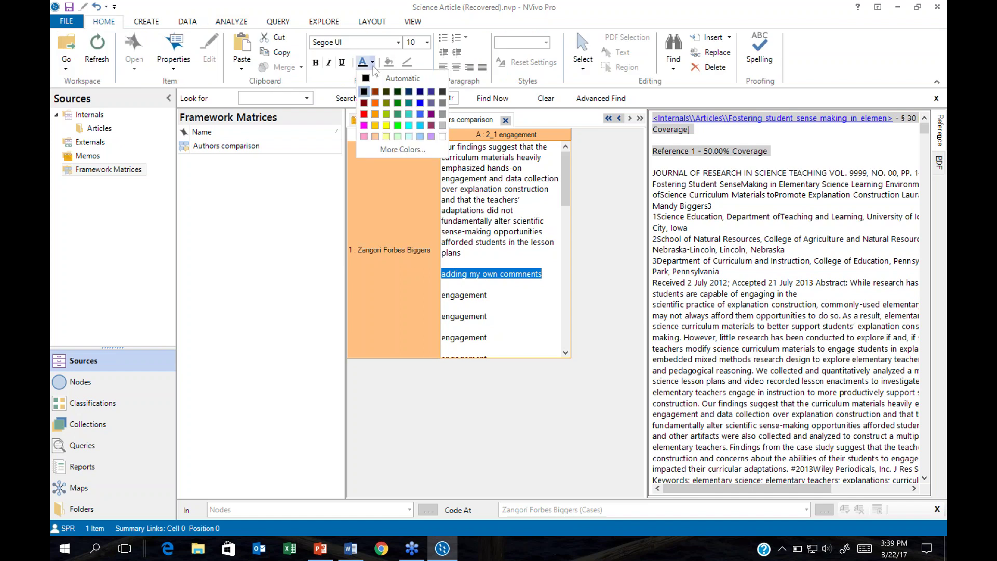
left_click(364, 115)
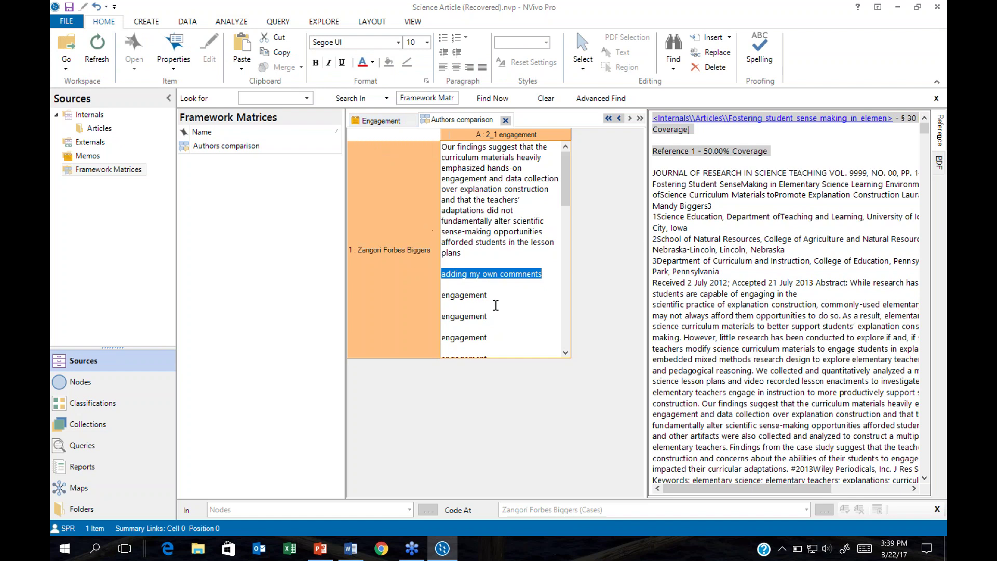
left_click(496, 304)
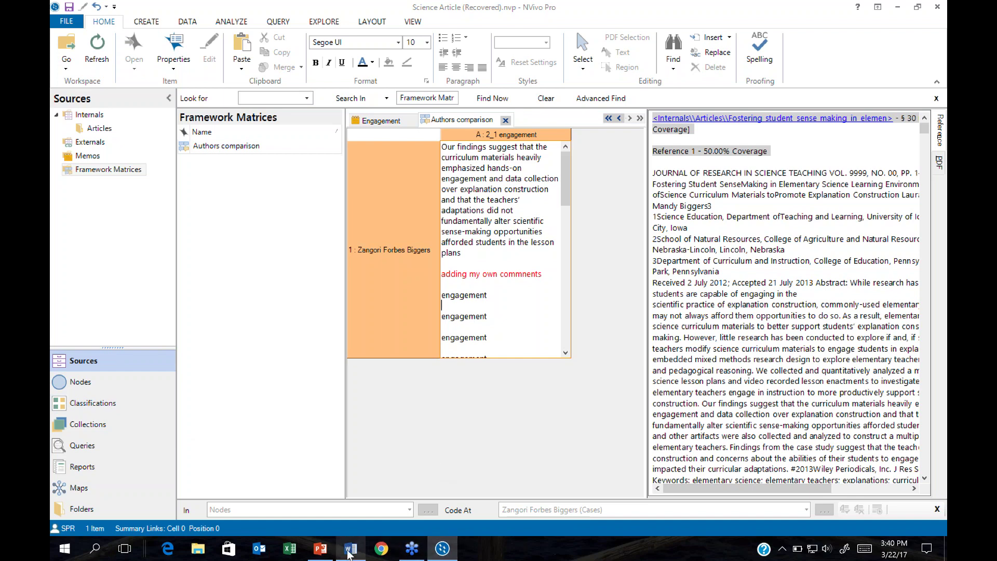
Step: Switch to the Publish Faster presentation in PowerPoint, start the slide show from the NVivo In Action slide and advance one slide
mouse_move(349, 554)
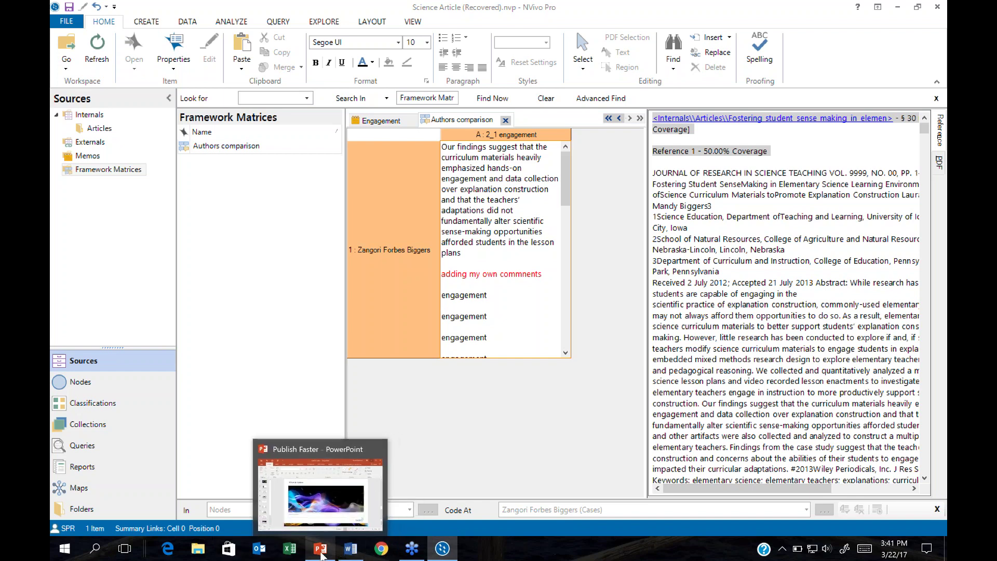
left_click(321, 551)
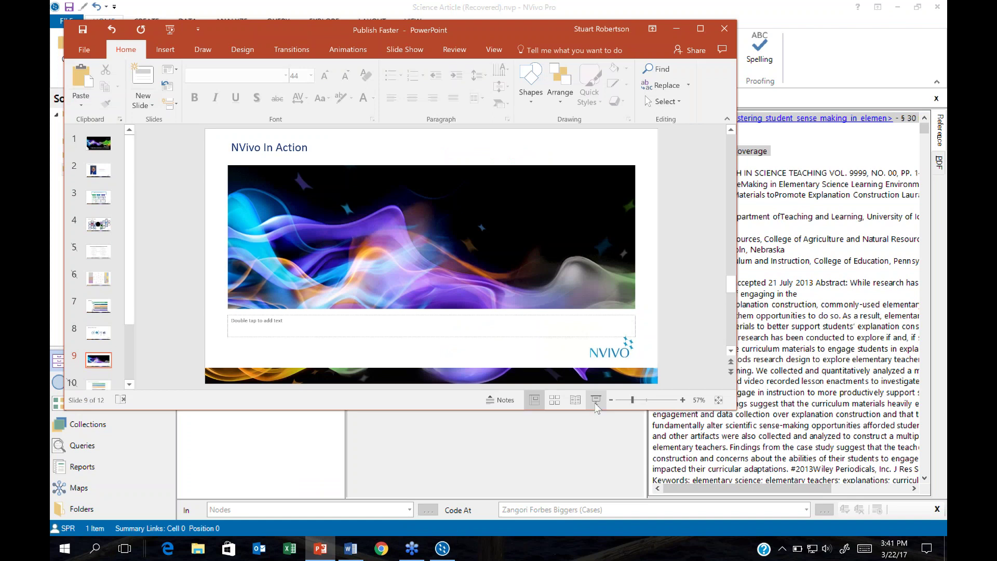
left_click(596, 400)
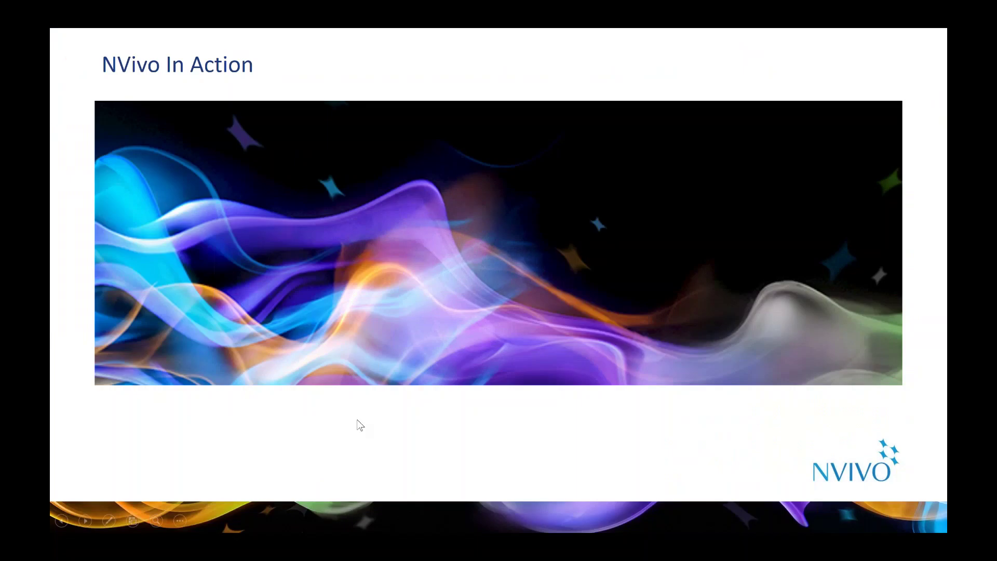
left_click(83, 525)
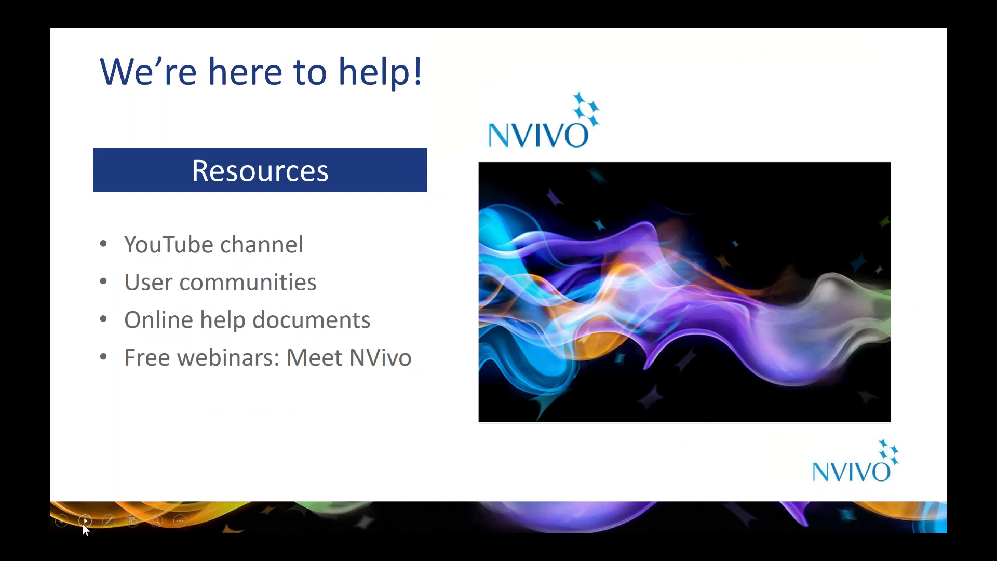